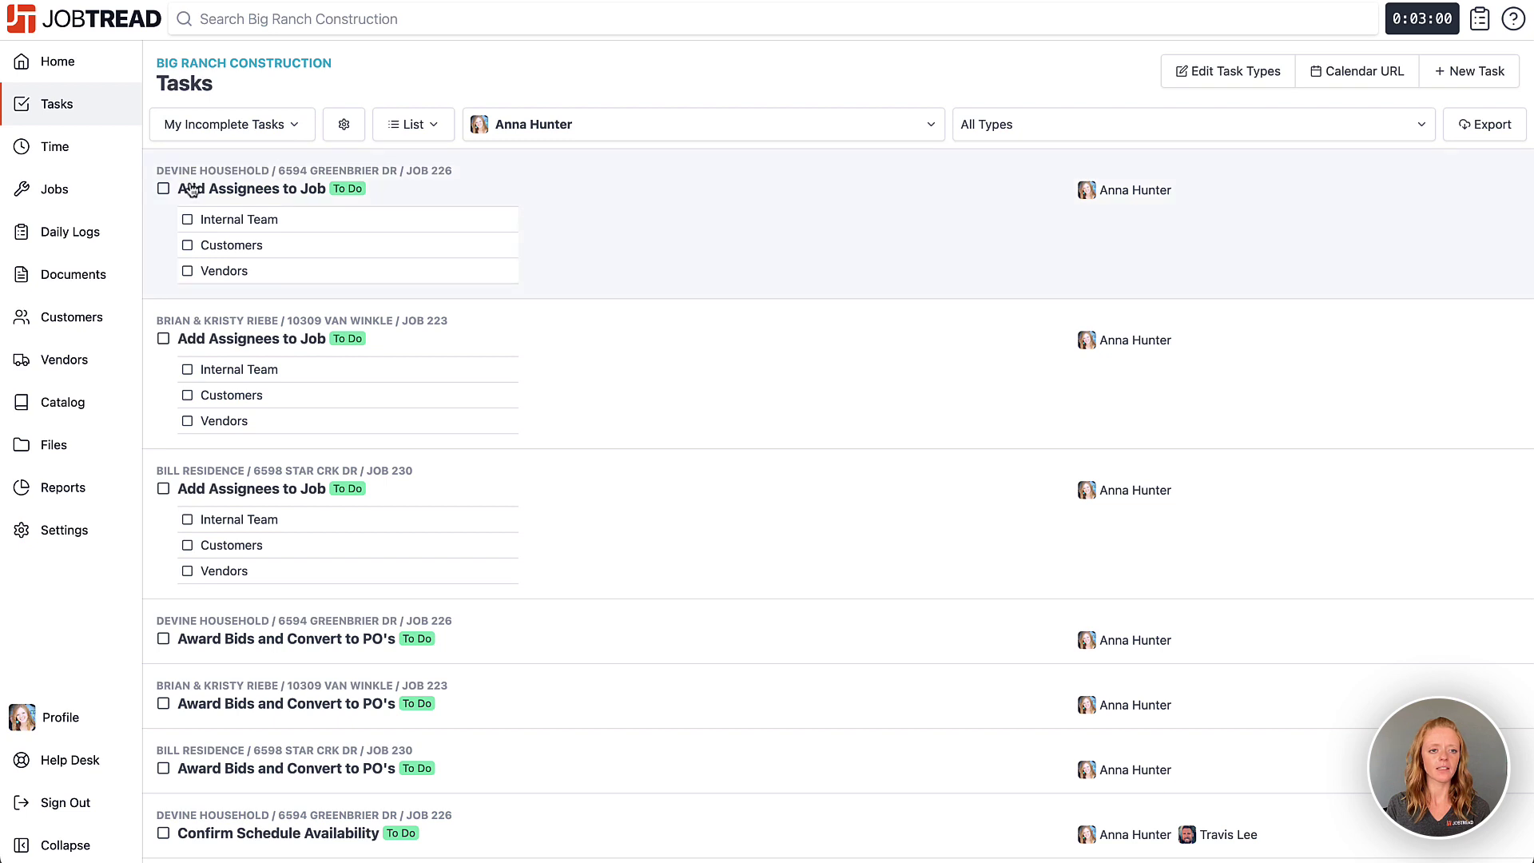
- Open the saved task views list on the Tasks page, then close it again
click(296, 129)
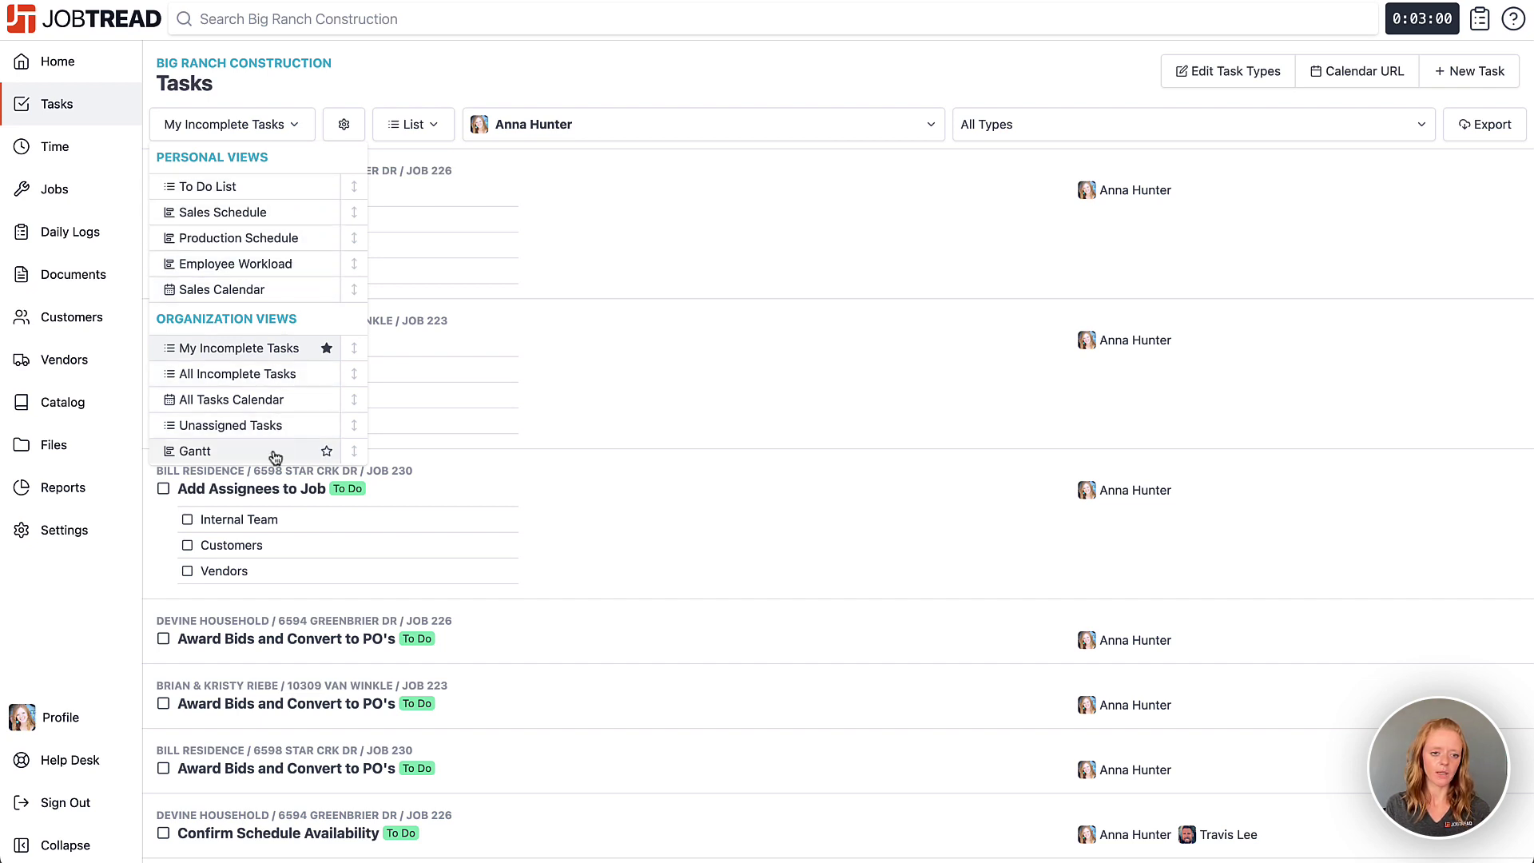
click(514, 56)
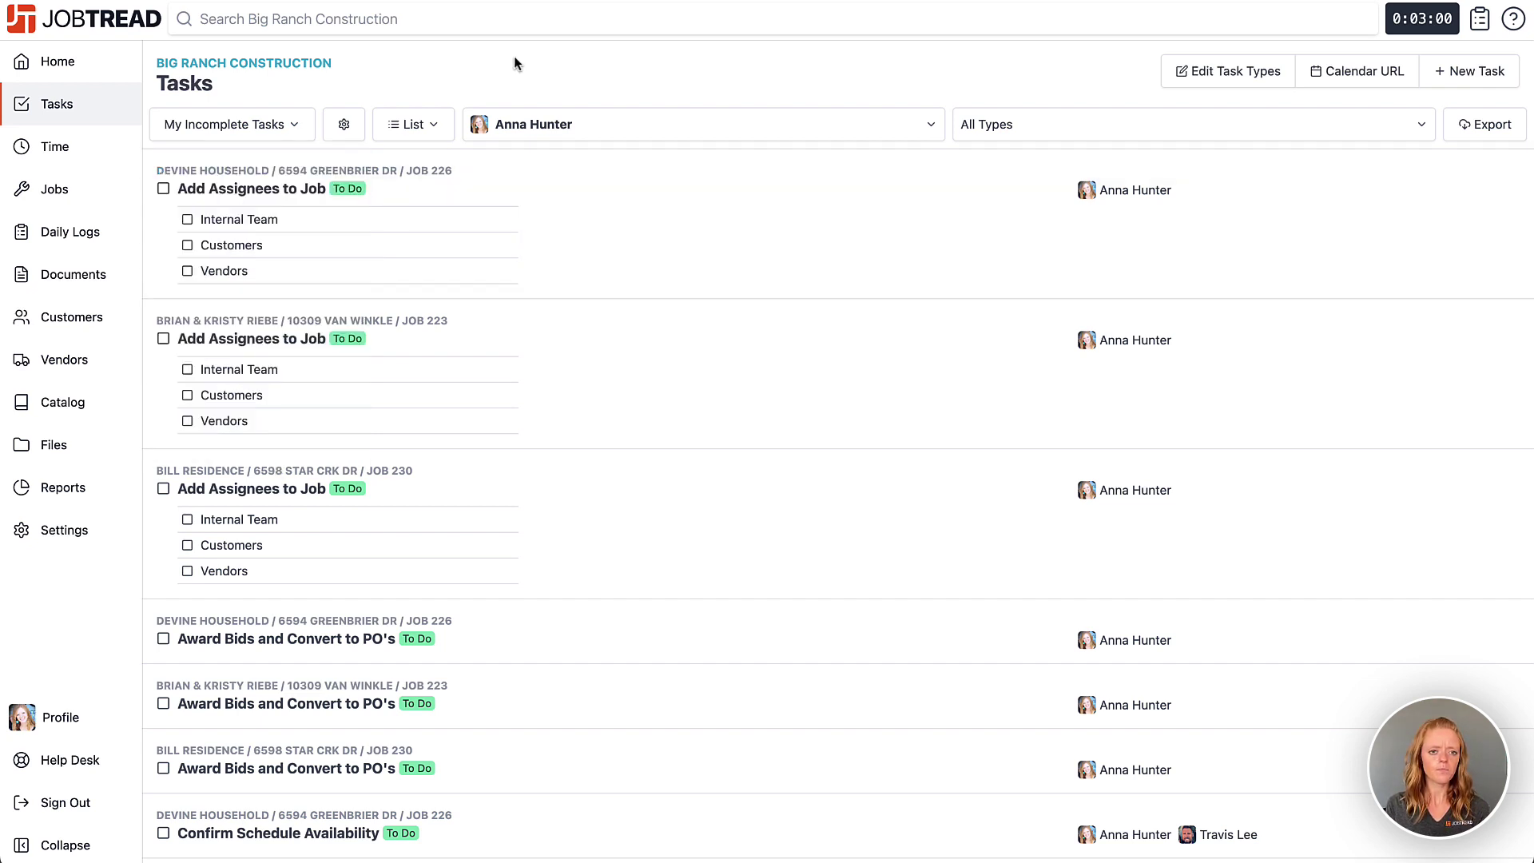
- Set the My Incomplete Tasks view's Display Type to Month
click(345, 126)
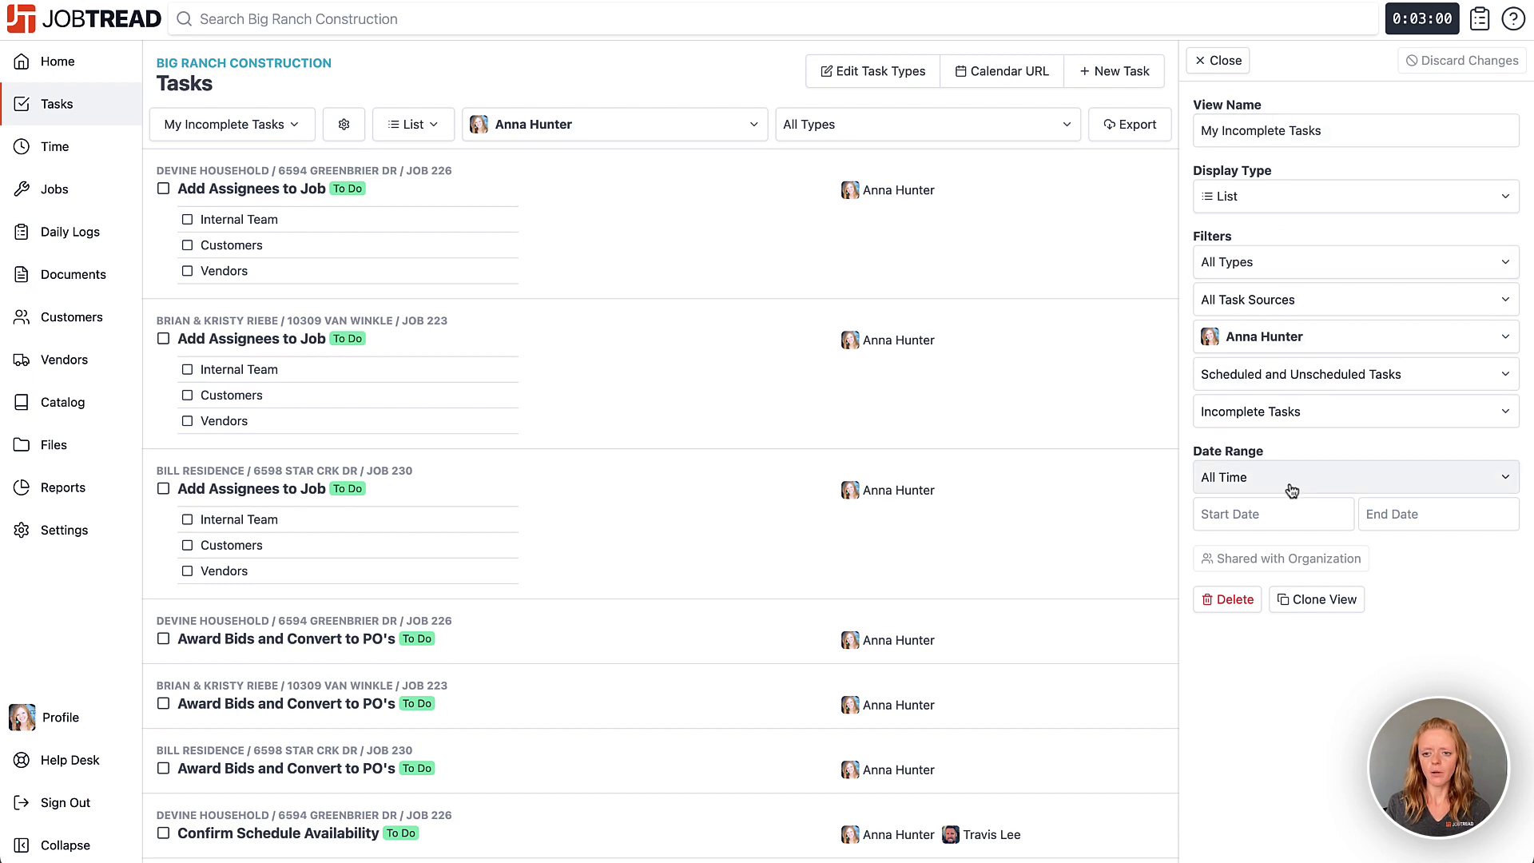
click(1301, 211)
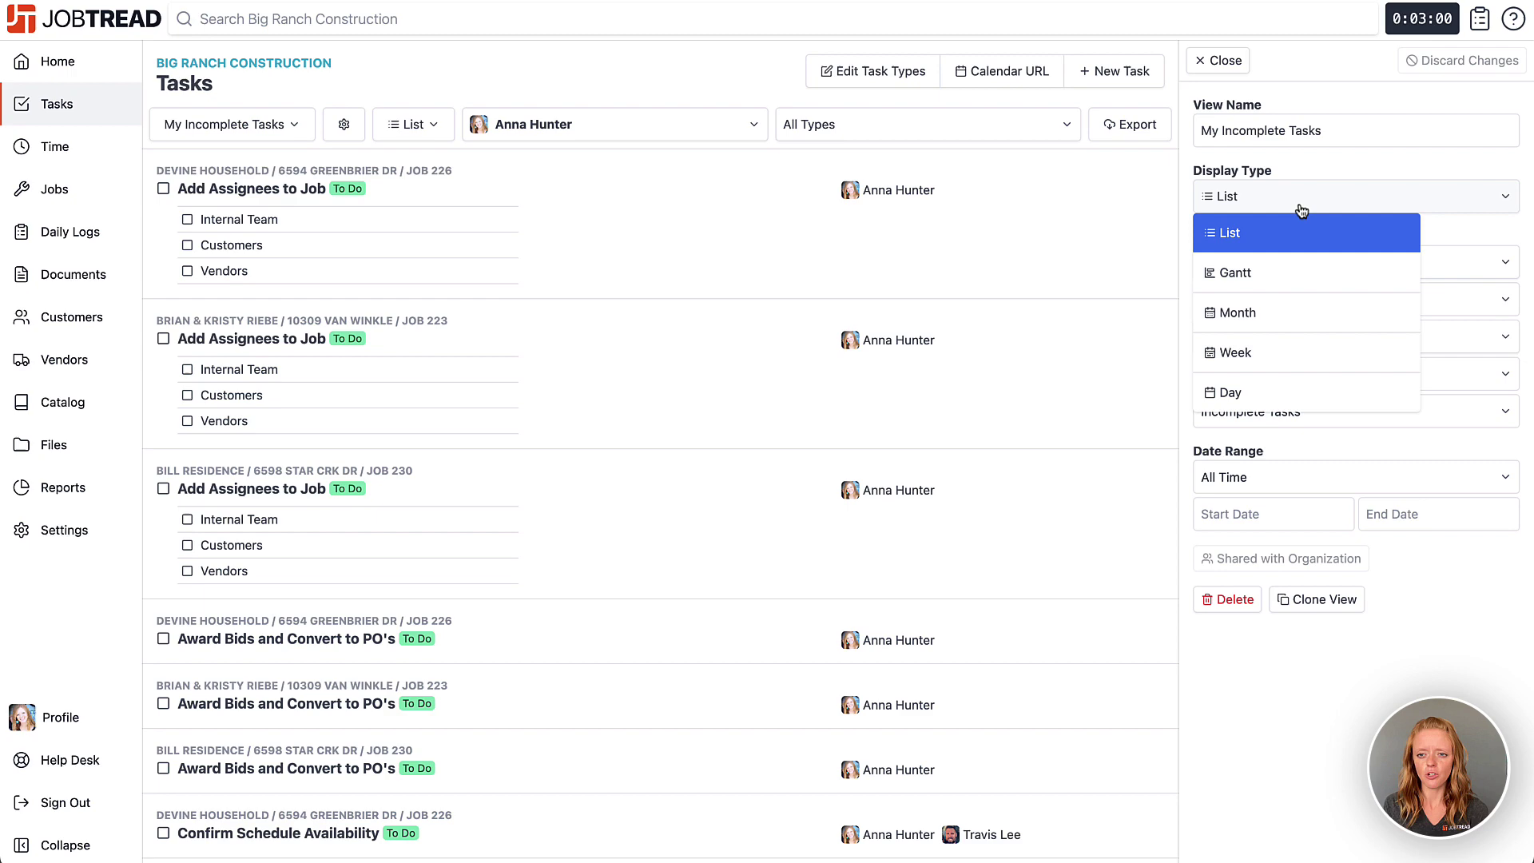
click(1288, 320)
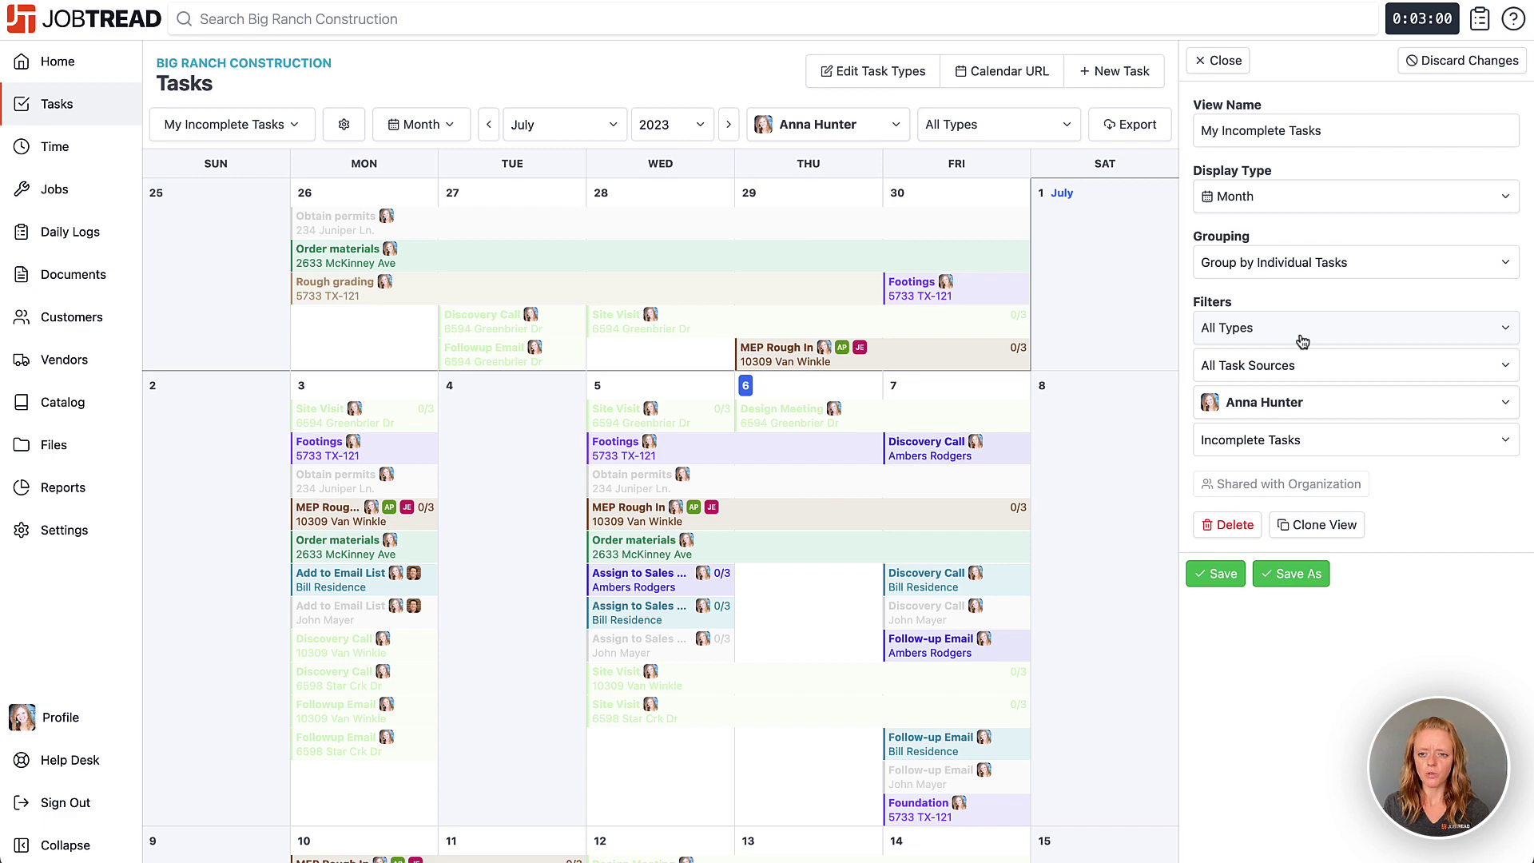
- Filter the view to Office Work tasks from Customer Account Tasks
click(1300, 334)
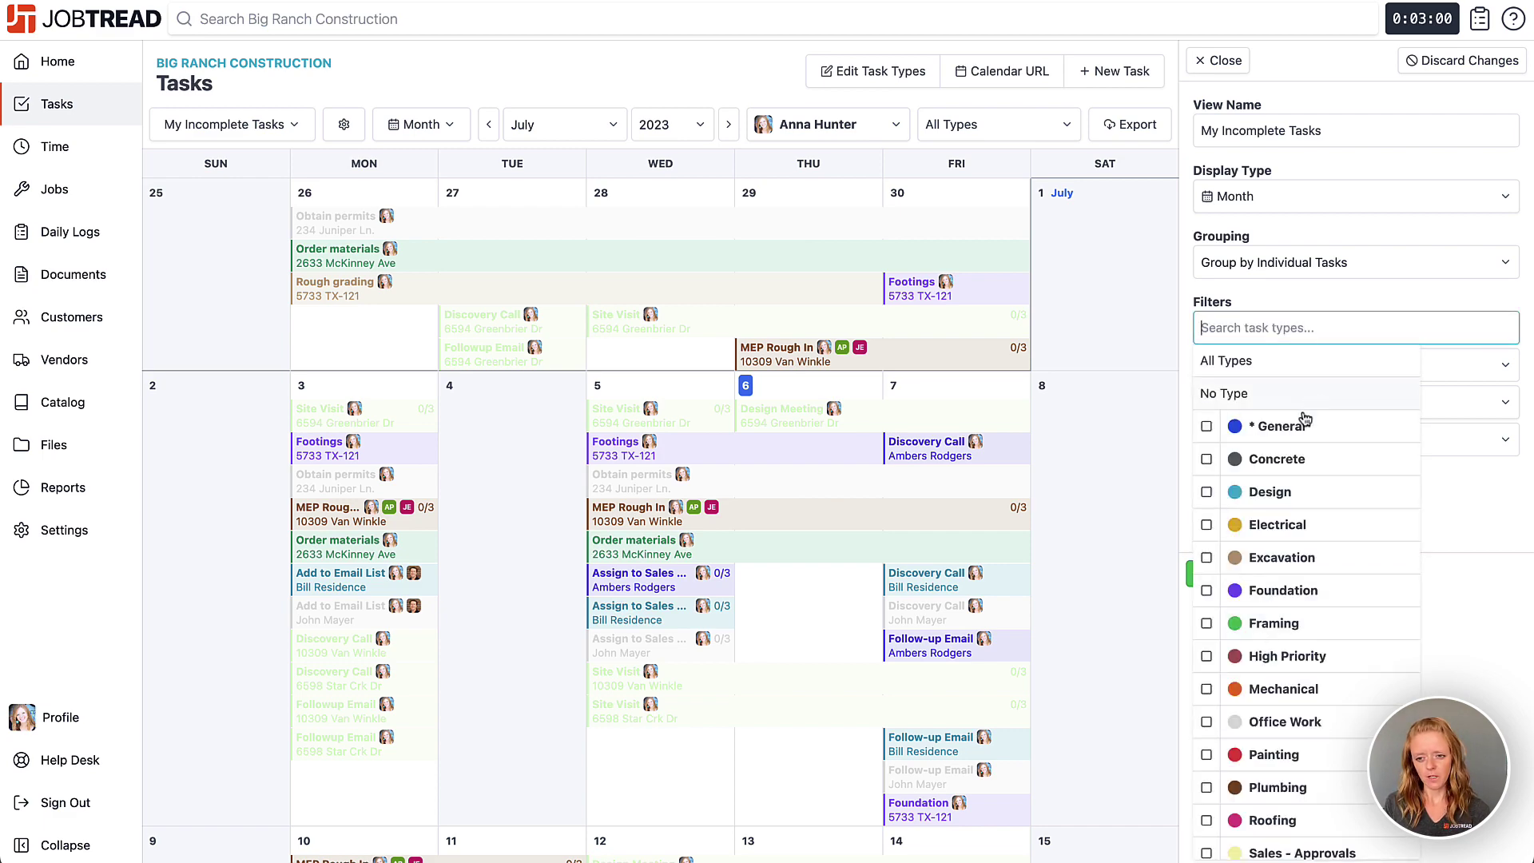
click(1206, 722)
click(1525, 308)
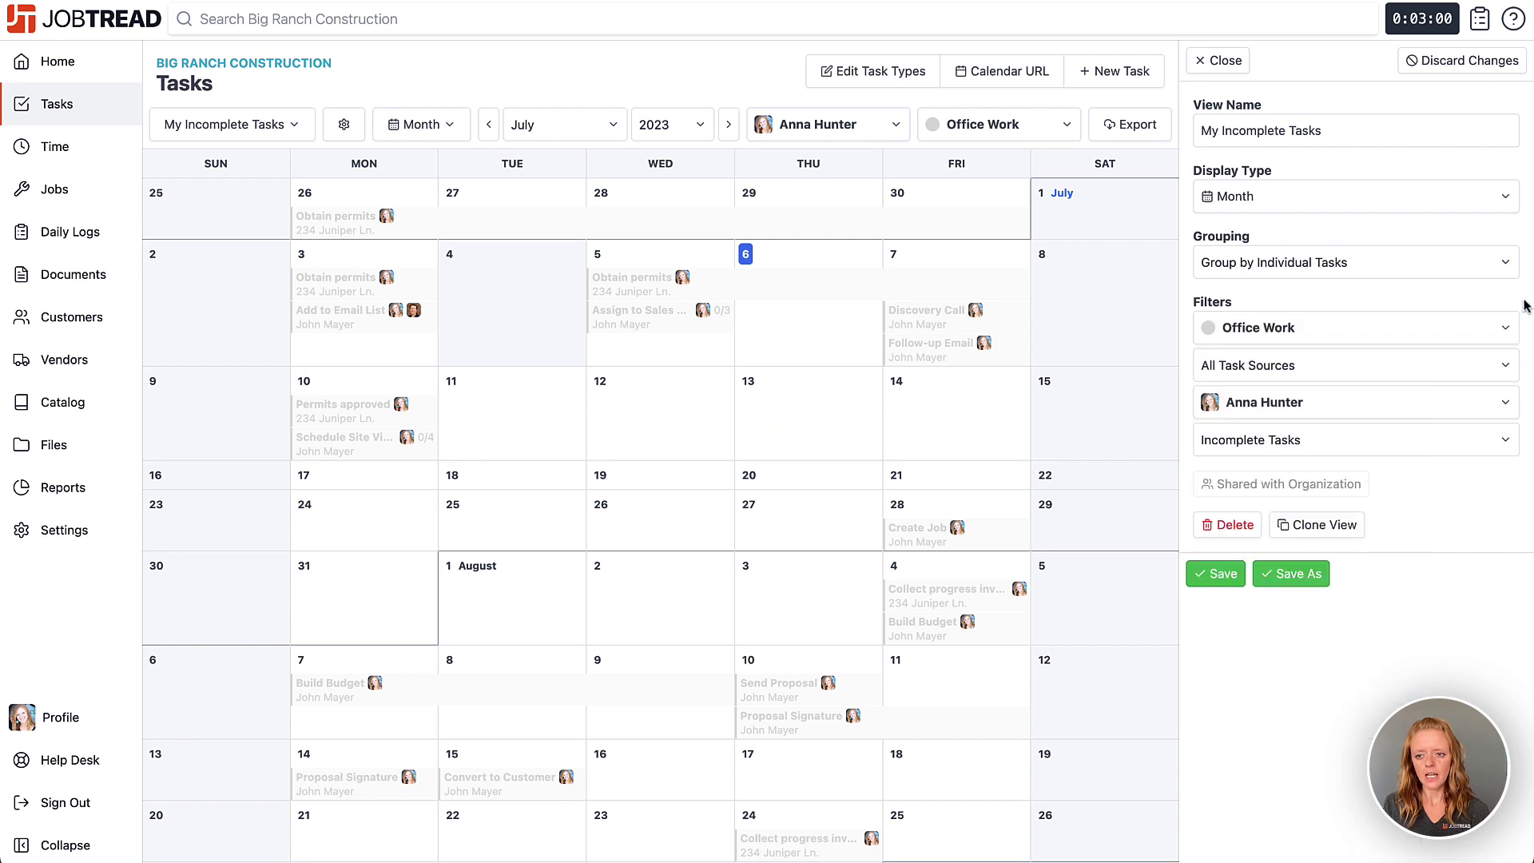
click(1328, 370)
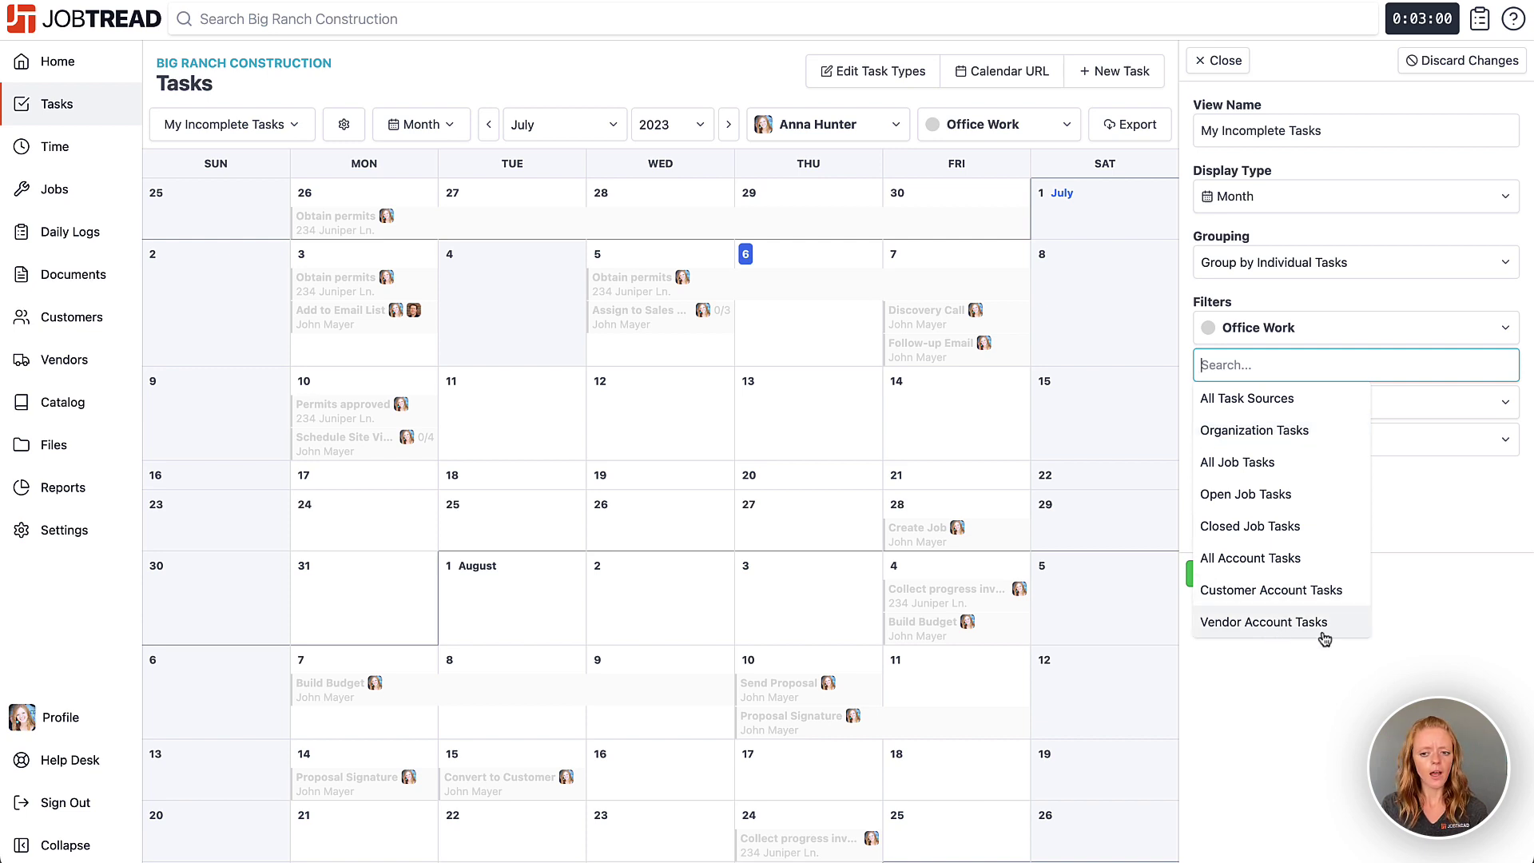
click(1310, 591)
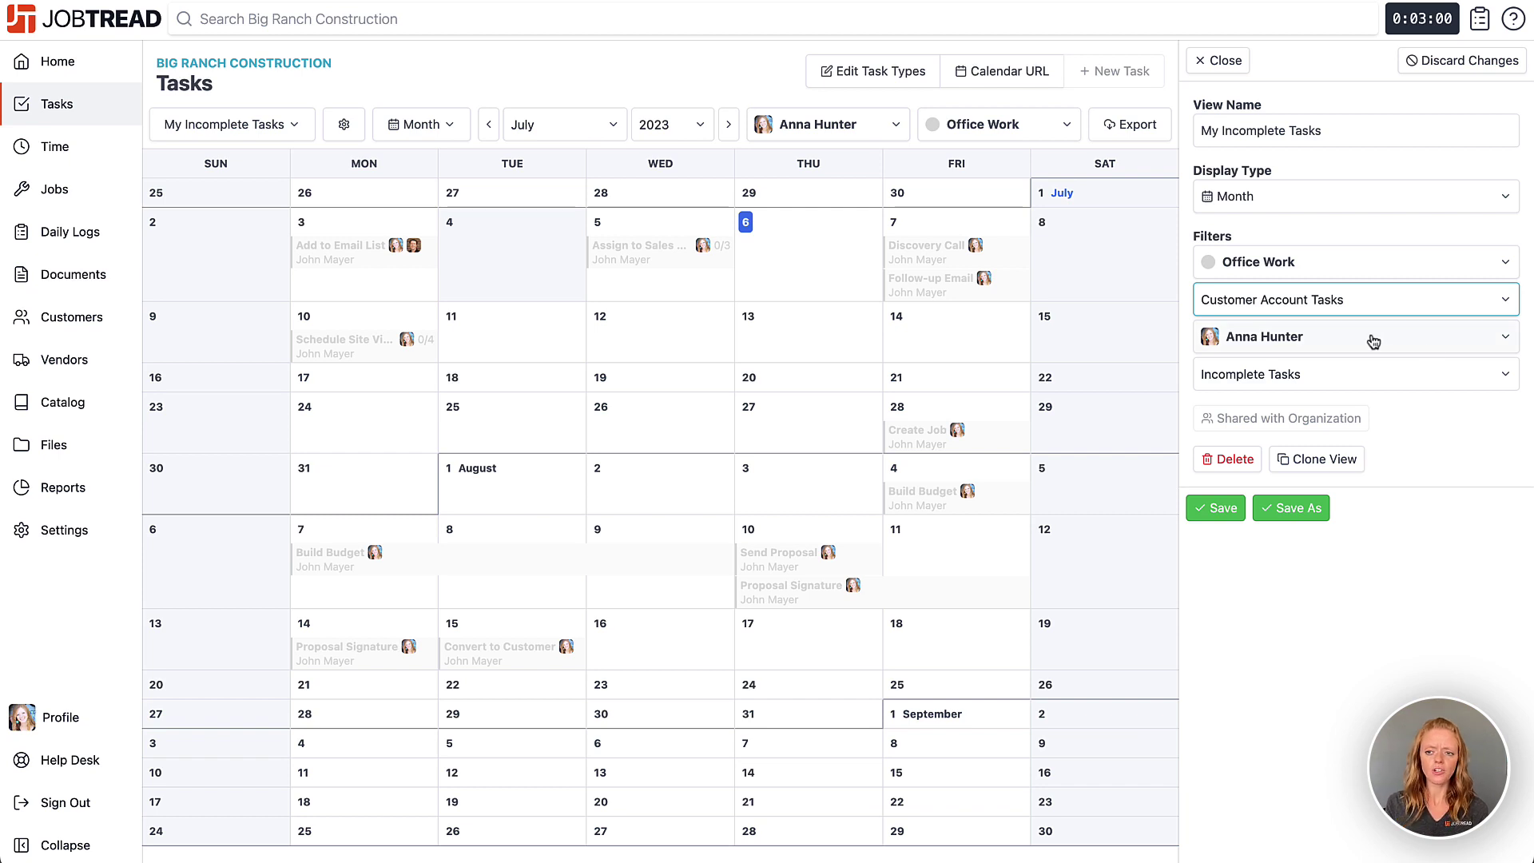
- Start Save As for the settings, cancel the name prompt, and open the saved views list
click(1398, 500)
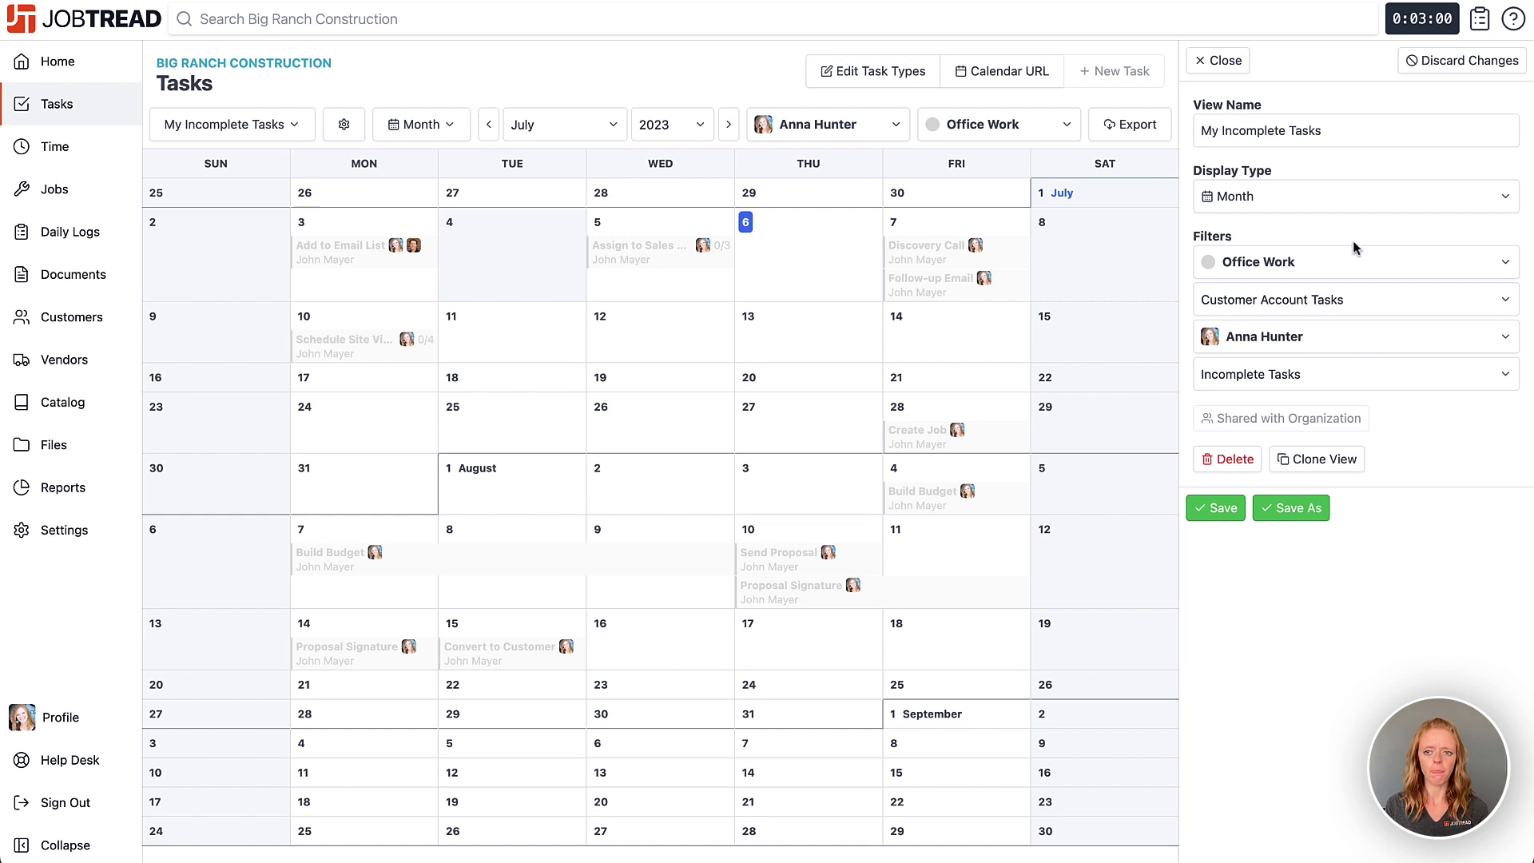
click(1274, 508)
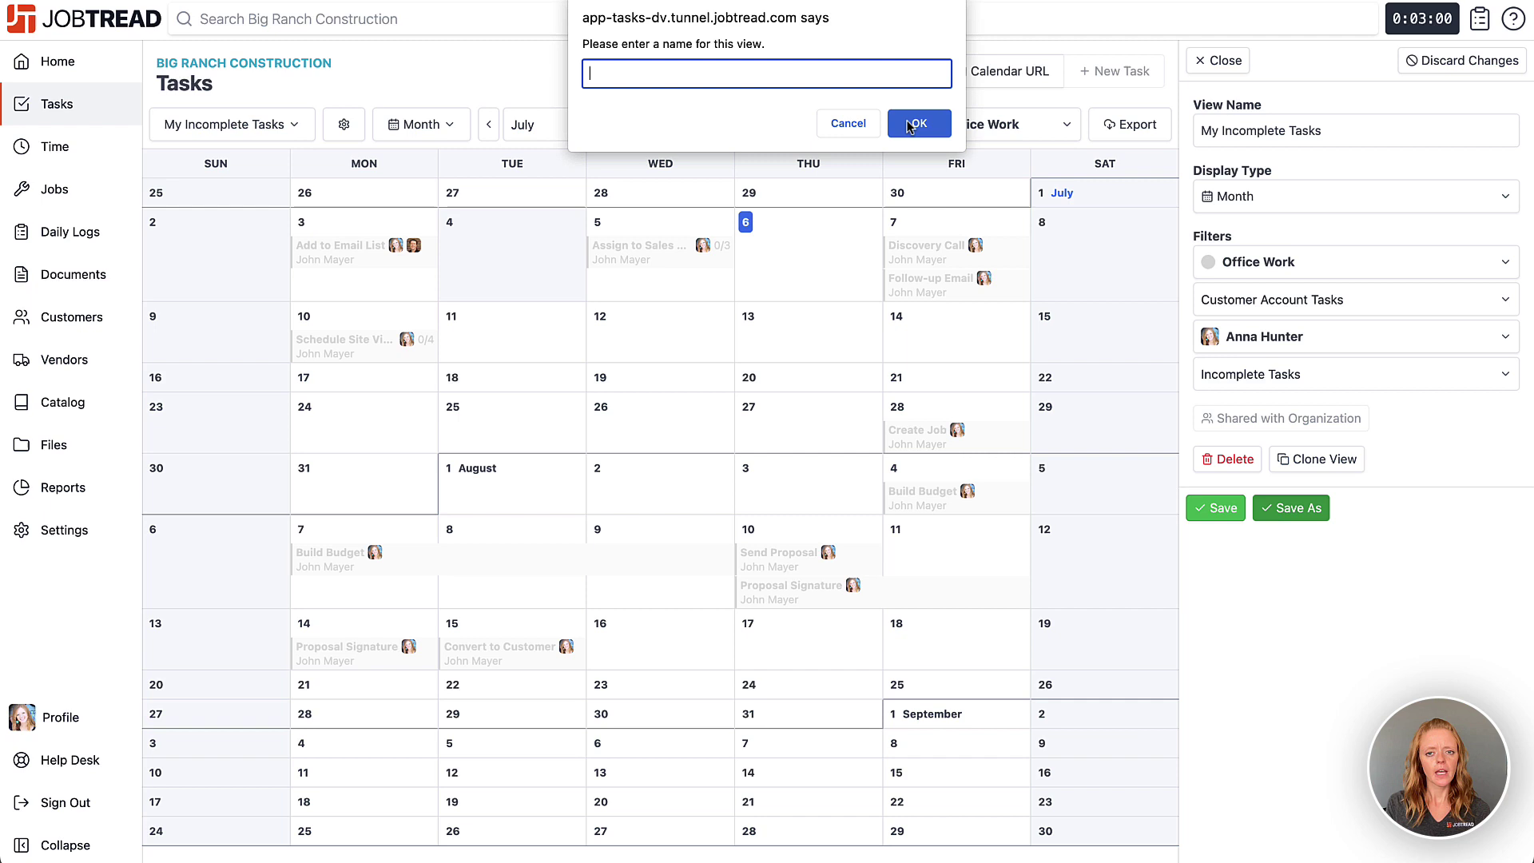
click(849, 123)
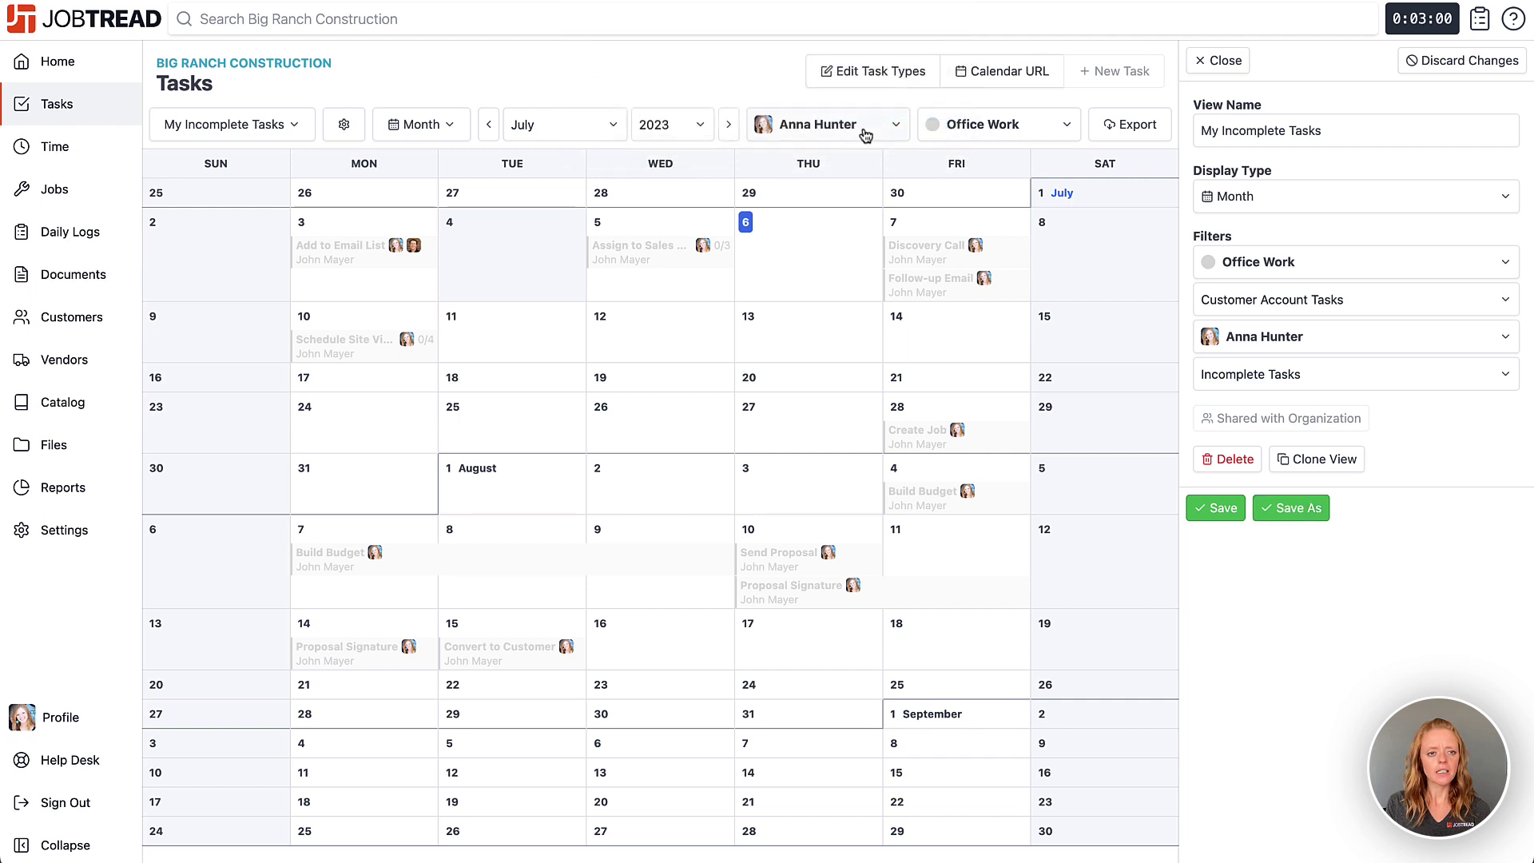
click(285, 133)
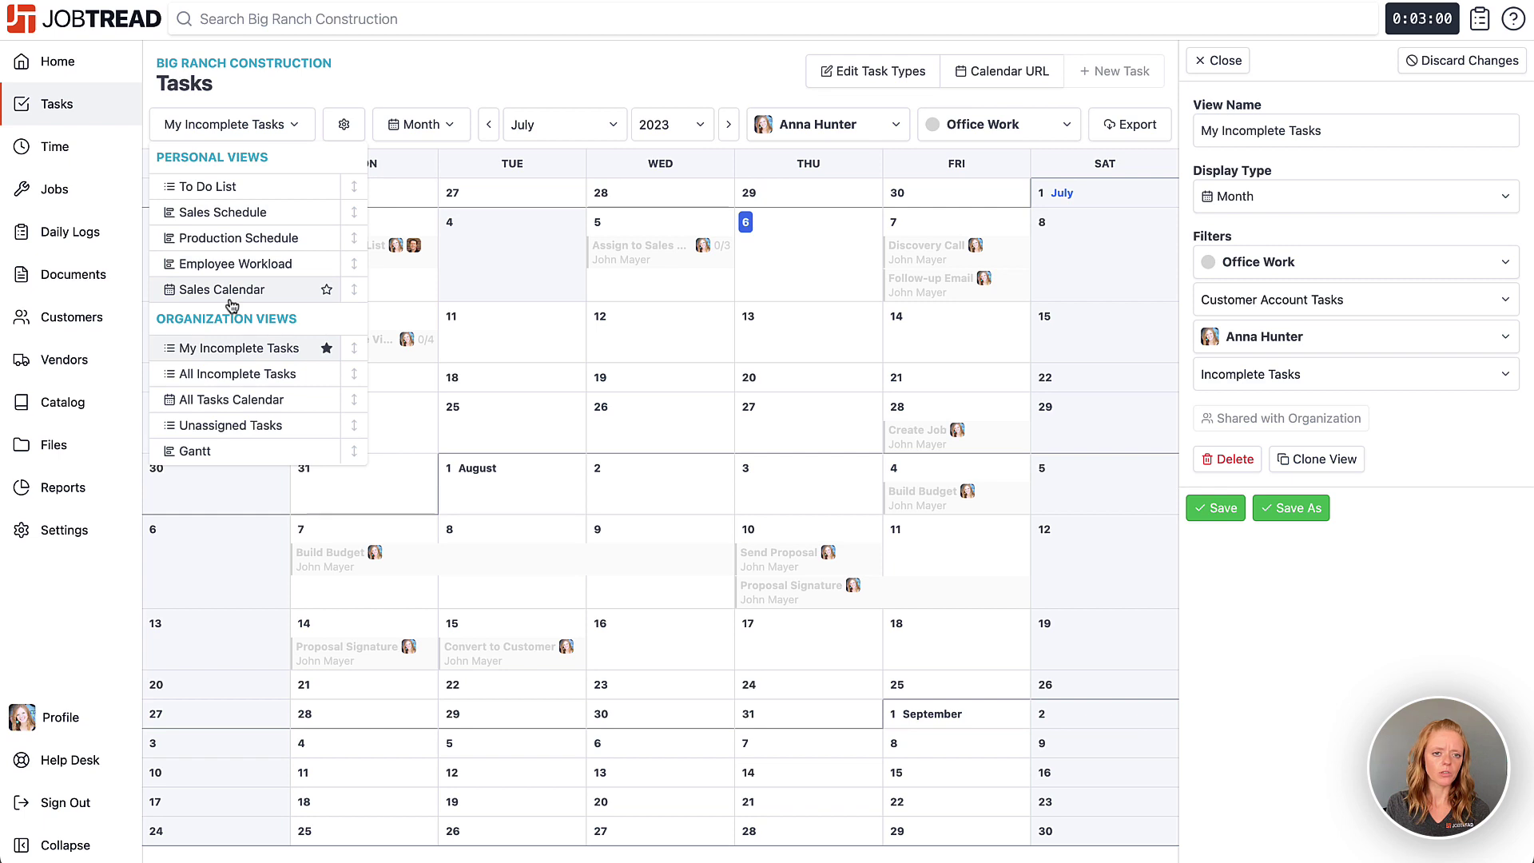
- Close the view settings and dismiss the calendar's Export options without exporting
click(1223, 62)
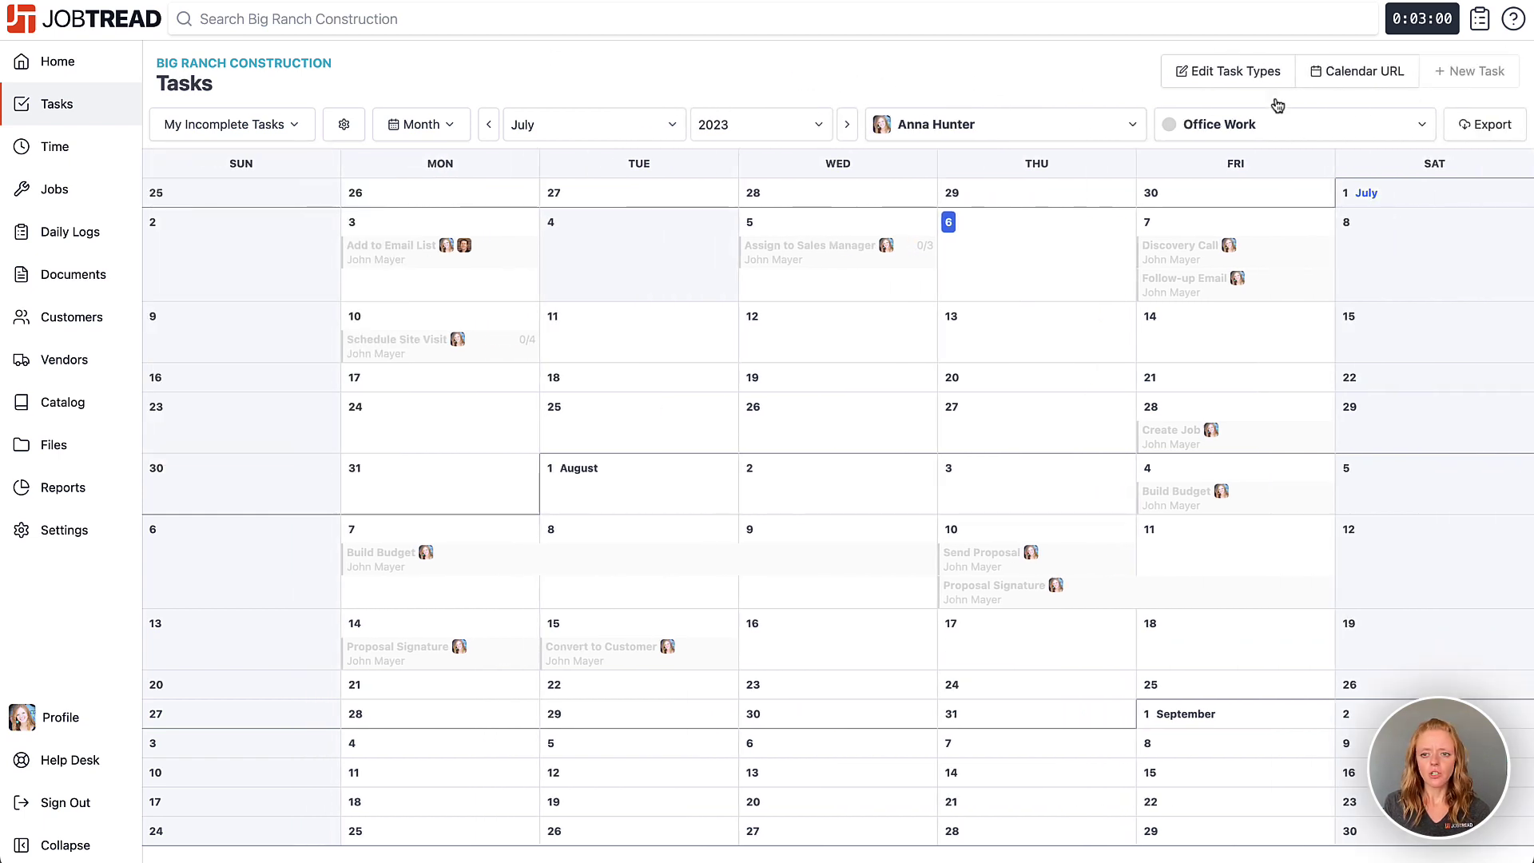
click(1476, 132)
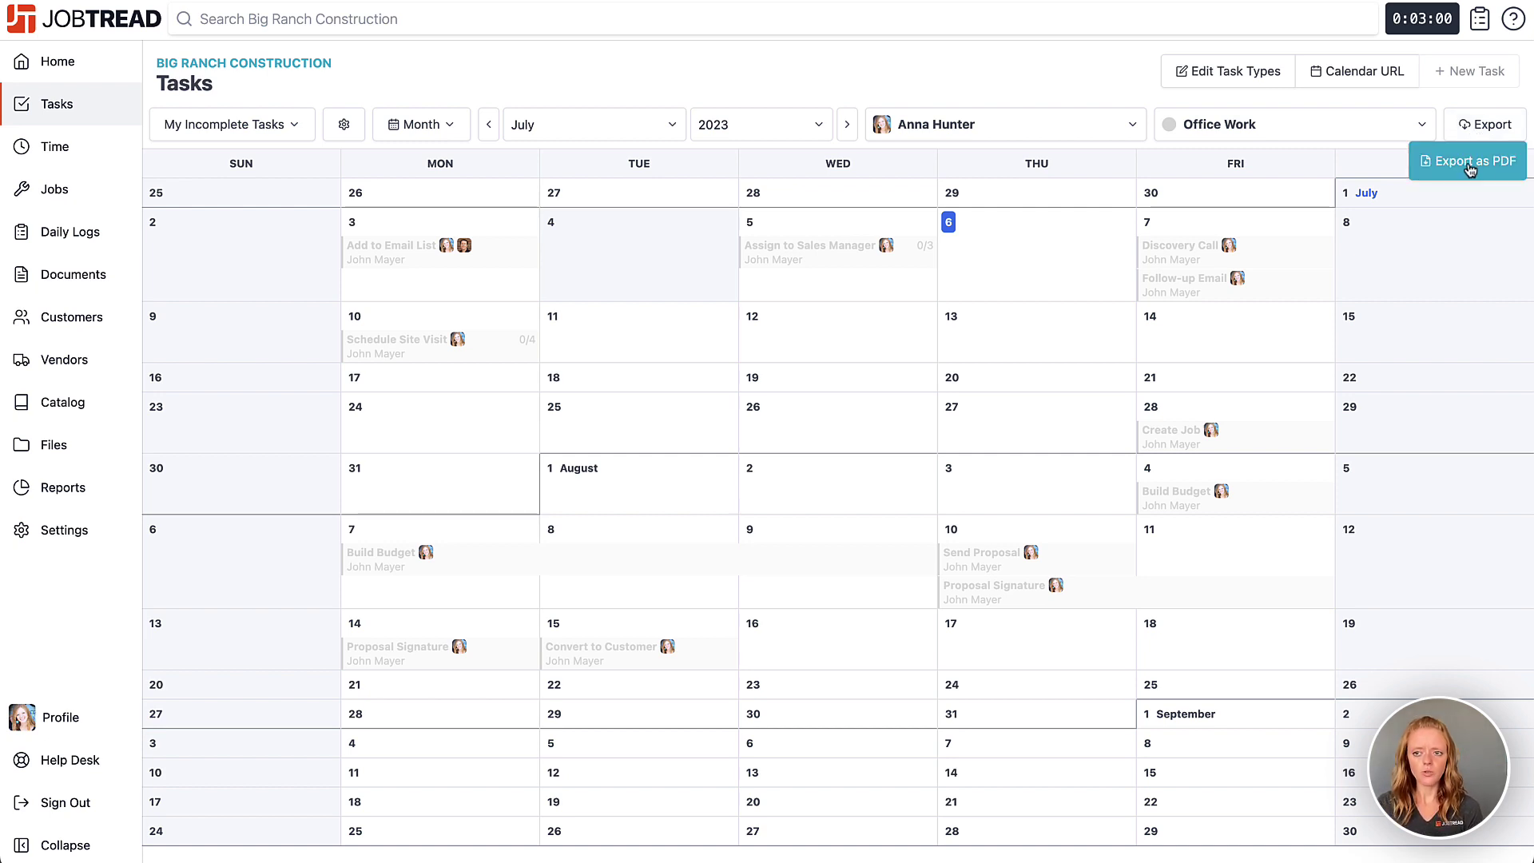
click(1431, 170)
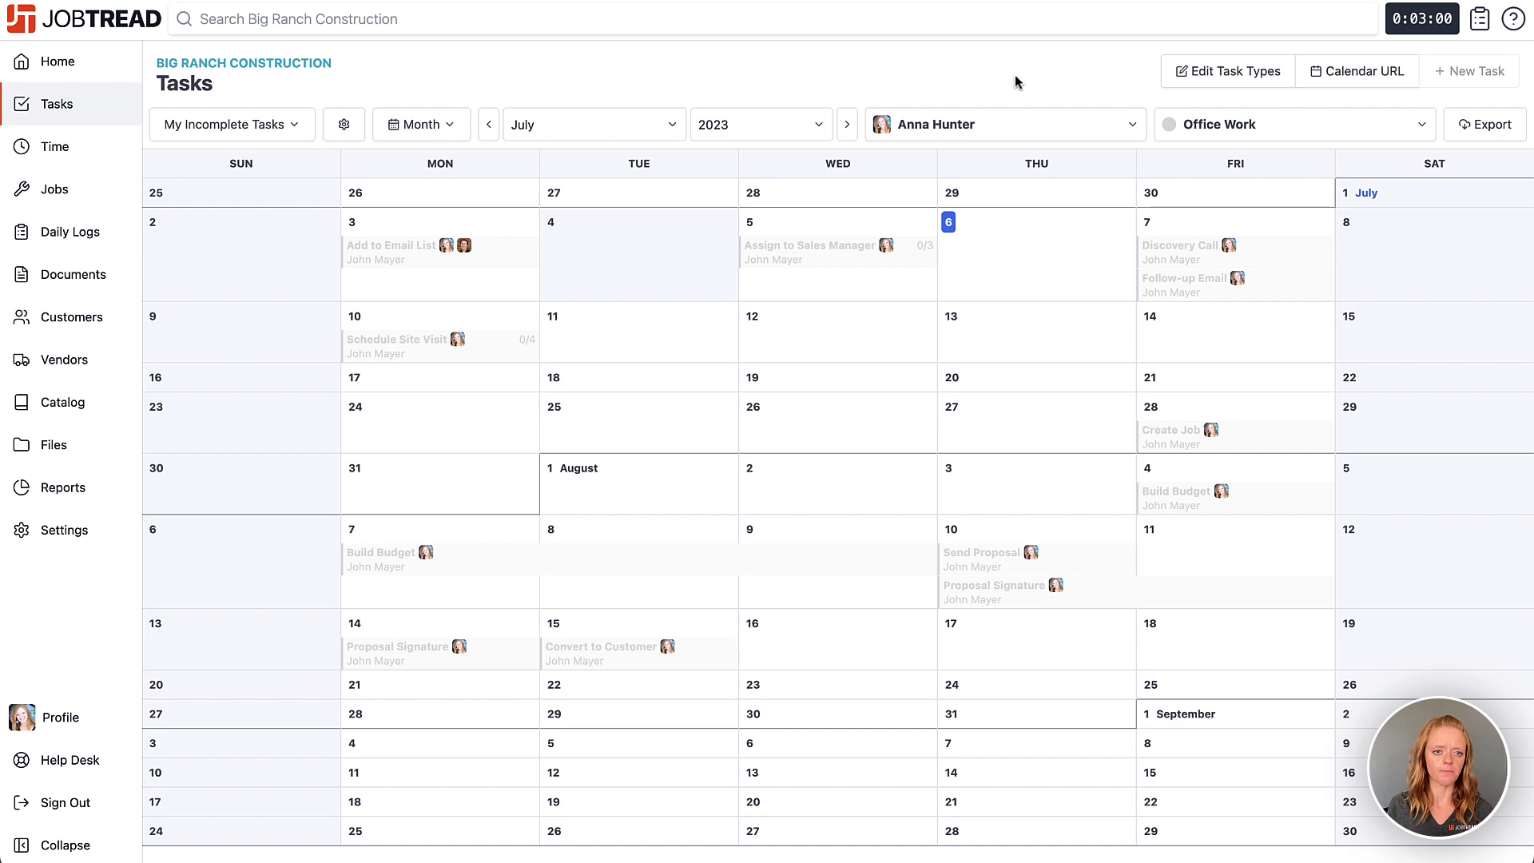
- Open Job 230's Schedule and scroll through its Gantt chart of task groups
click(77, 199)
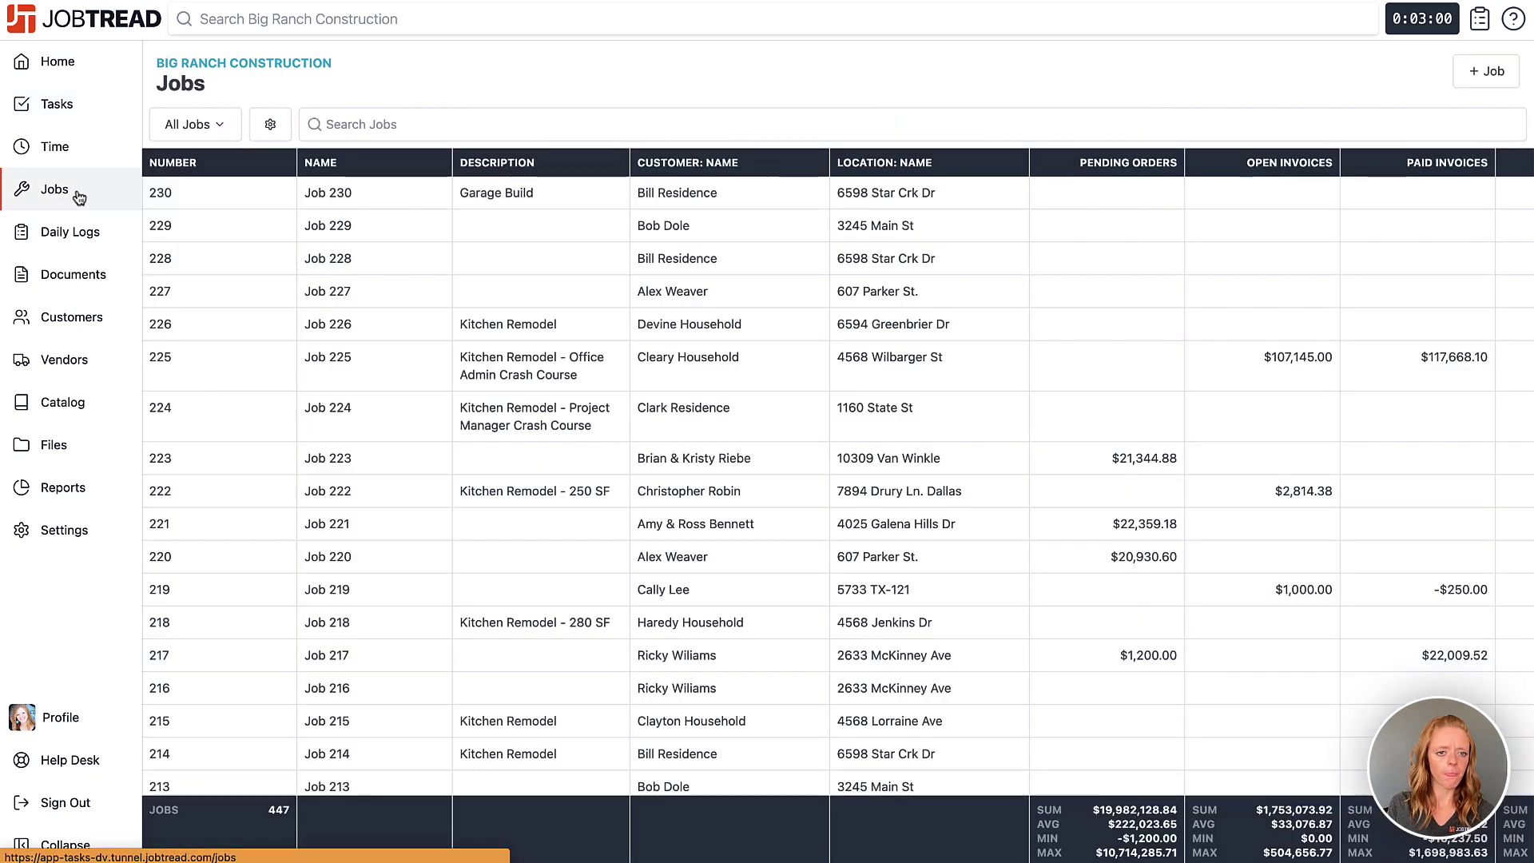
click(440, 202)
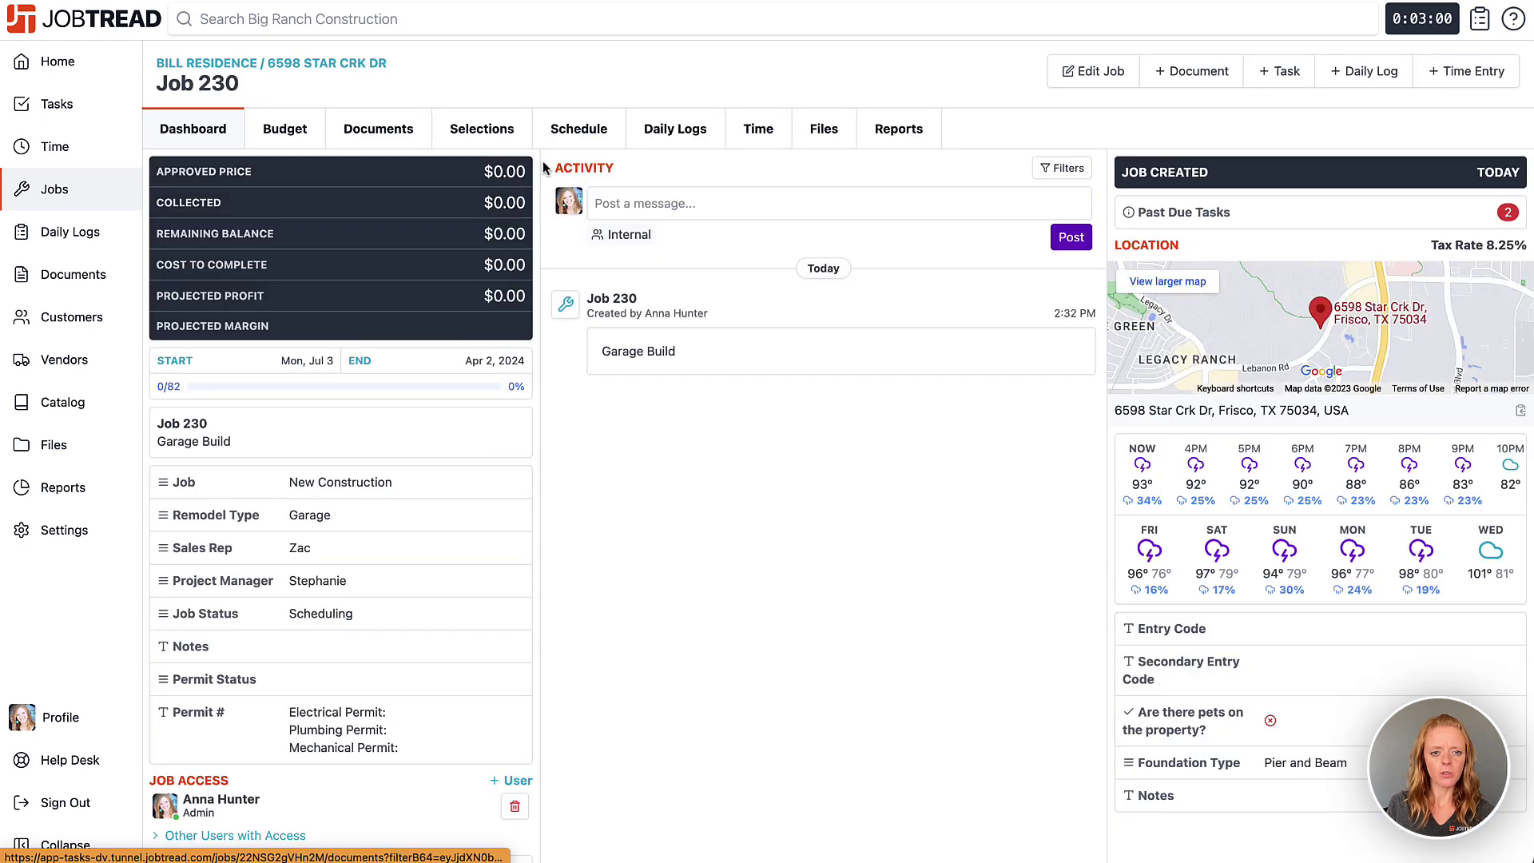
click(559, 144)
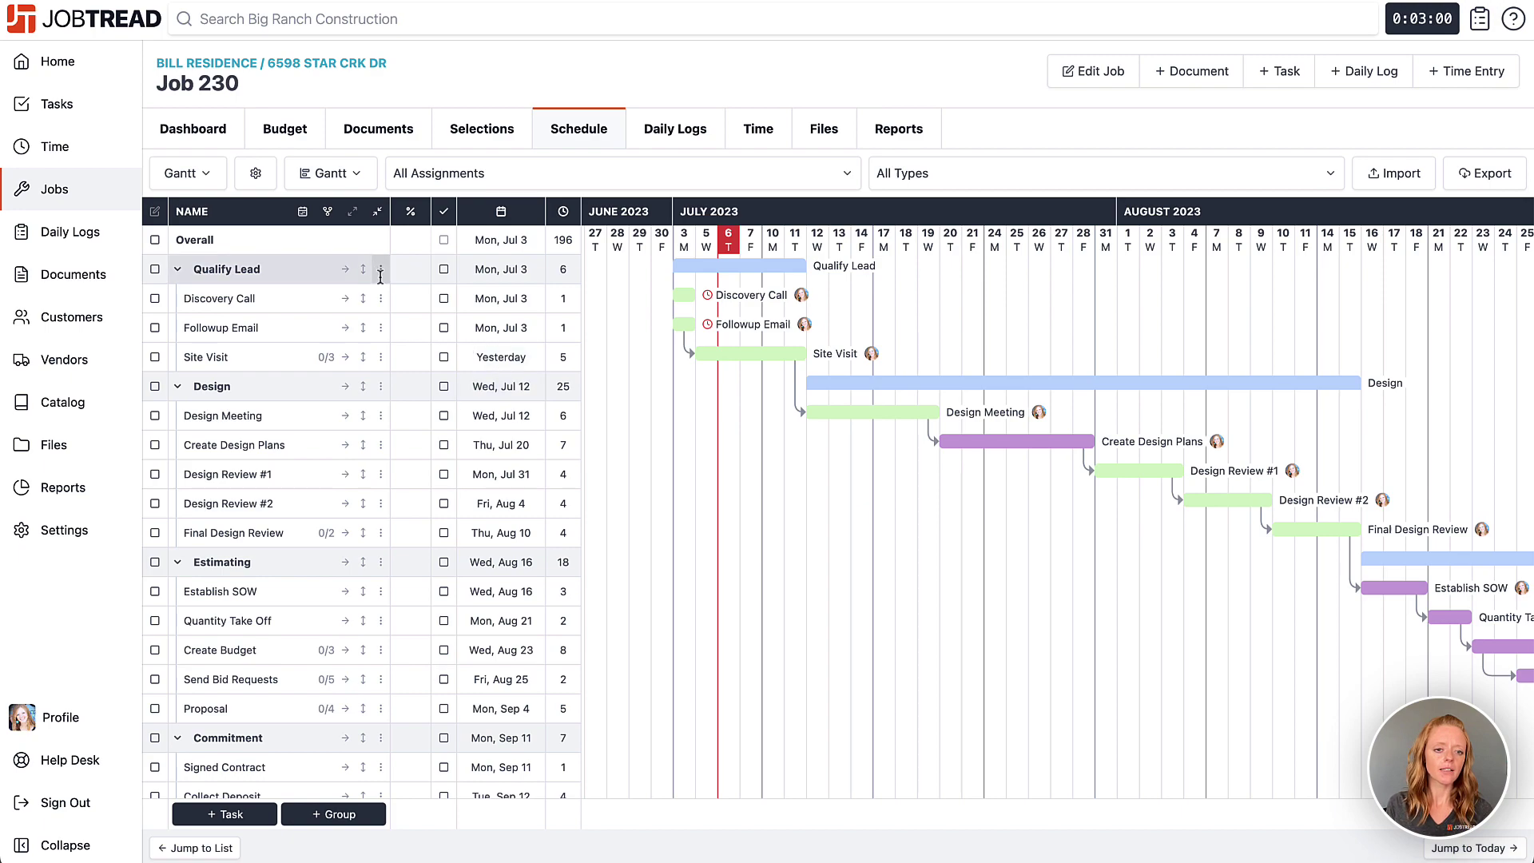
scroll(884, 540, right, 3)
scroll(885, 532, right, 10)
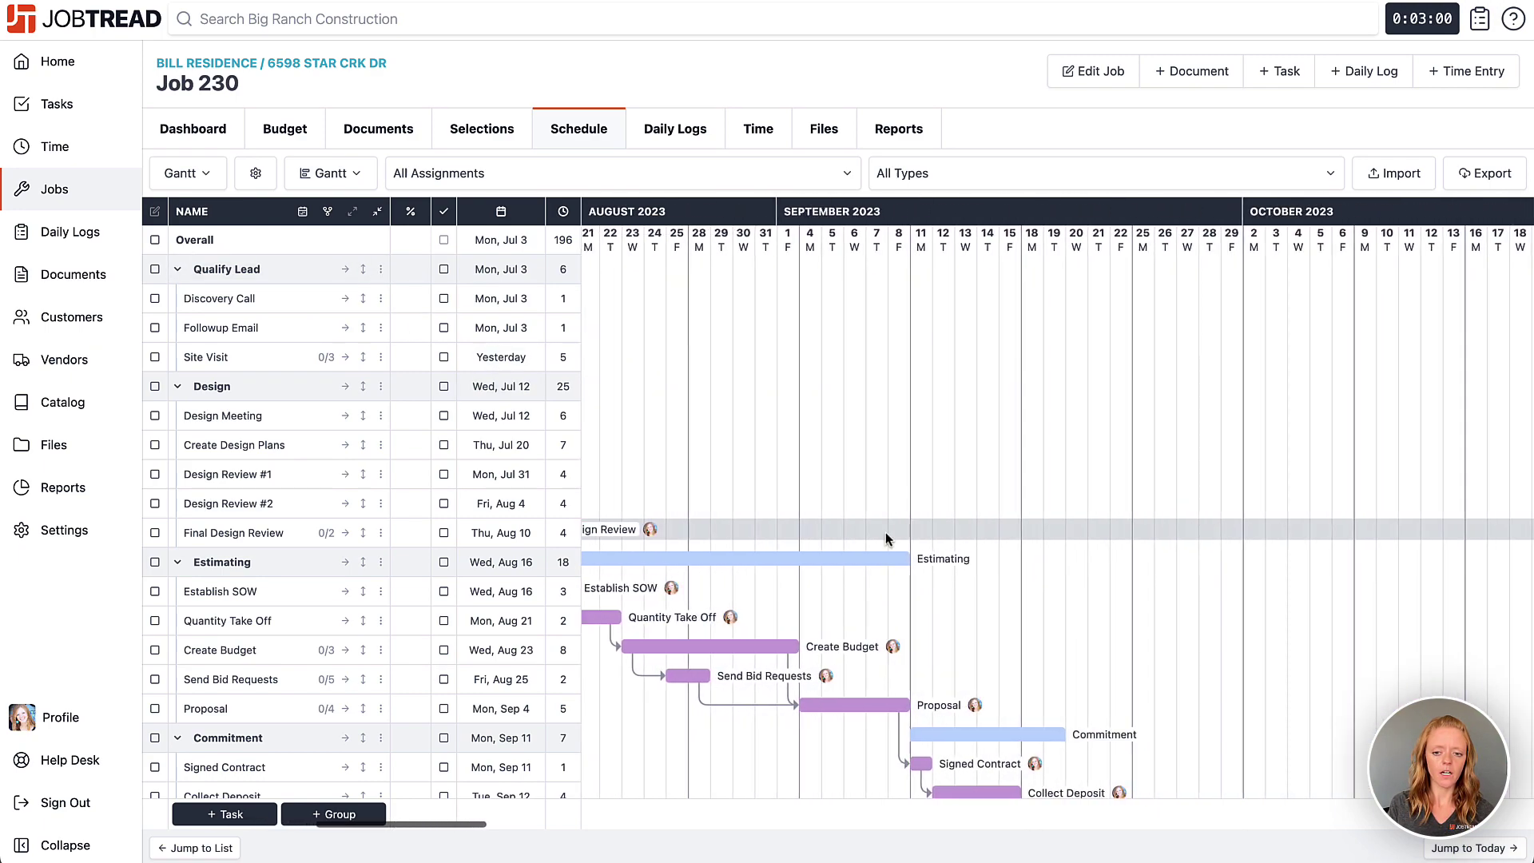
scroll(885, 532, down, 8)
scroll(885, 533, right, 10)
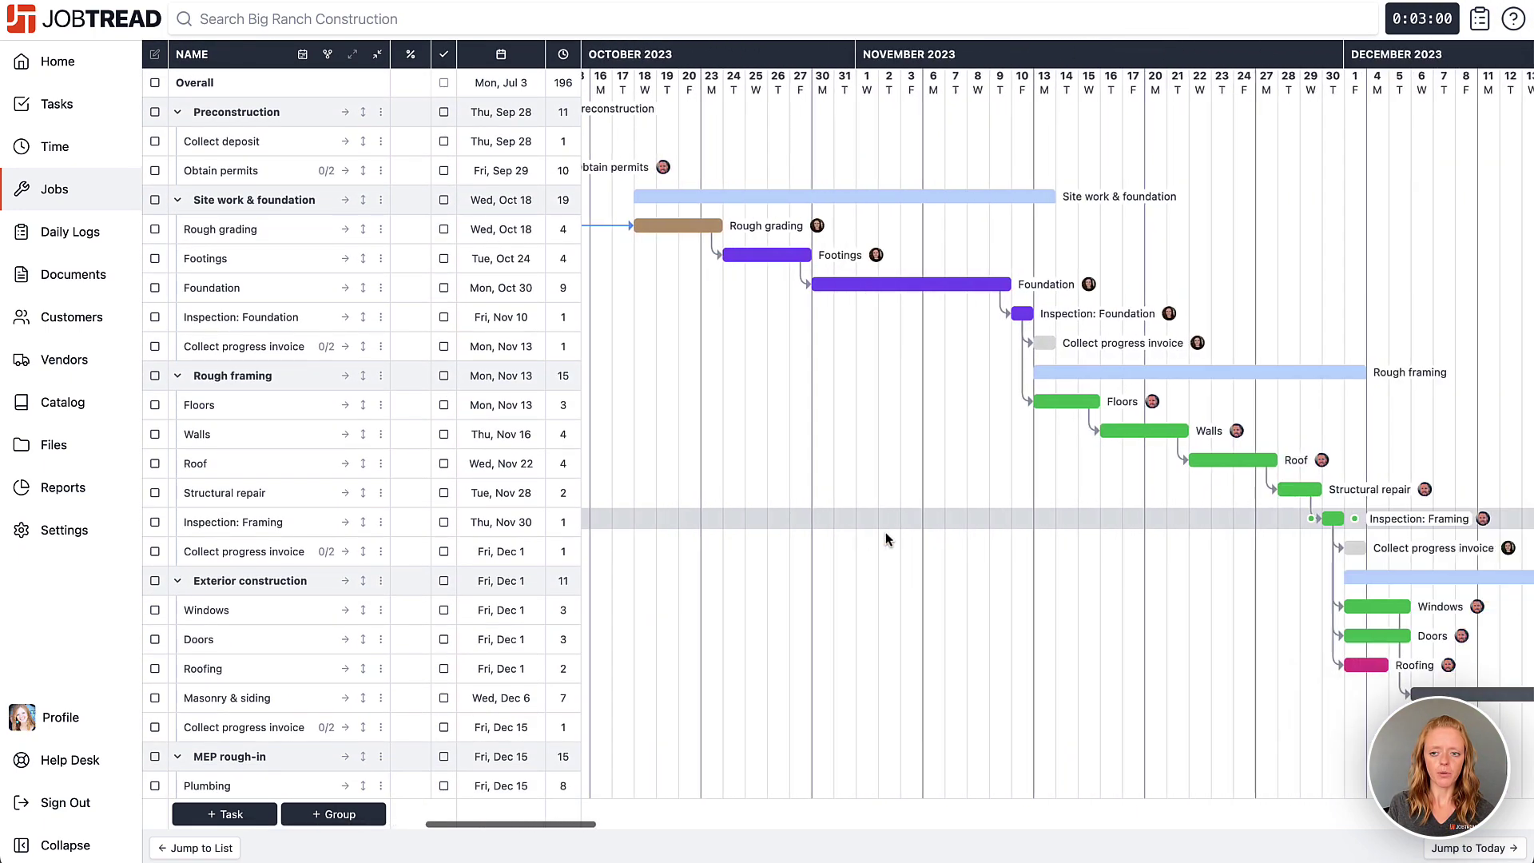
scroll(885, 534, down, 2)
scroll(885, 532, down, 15)
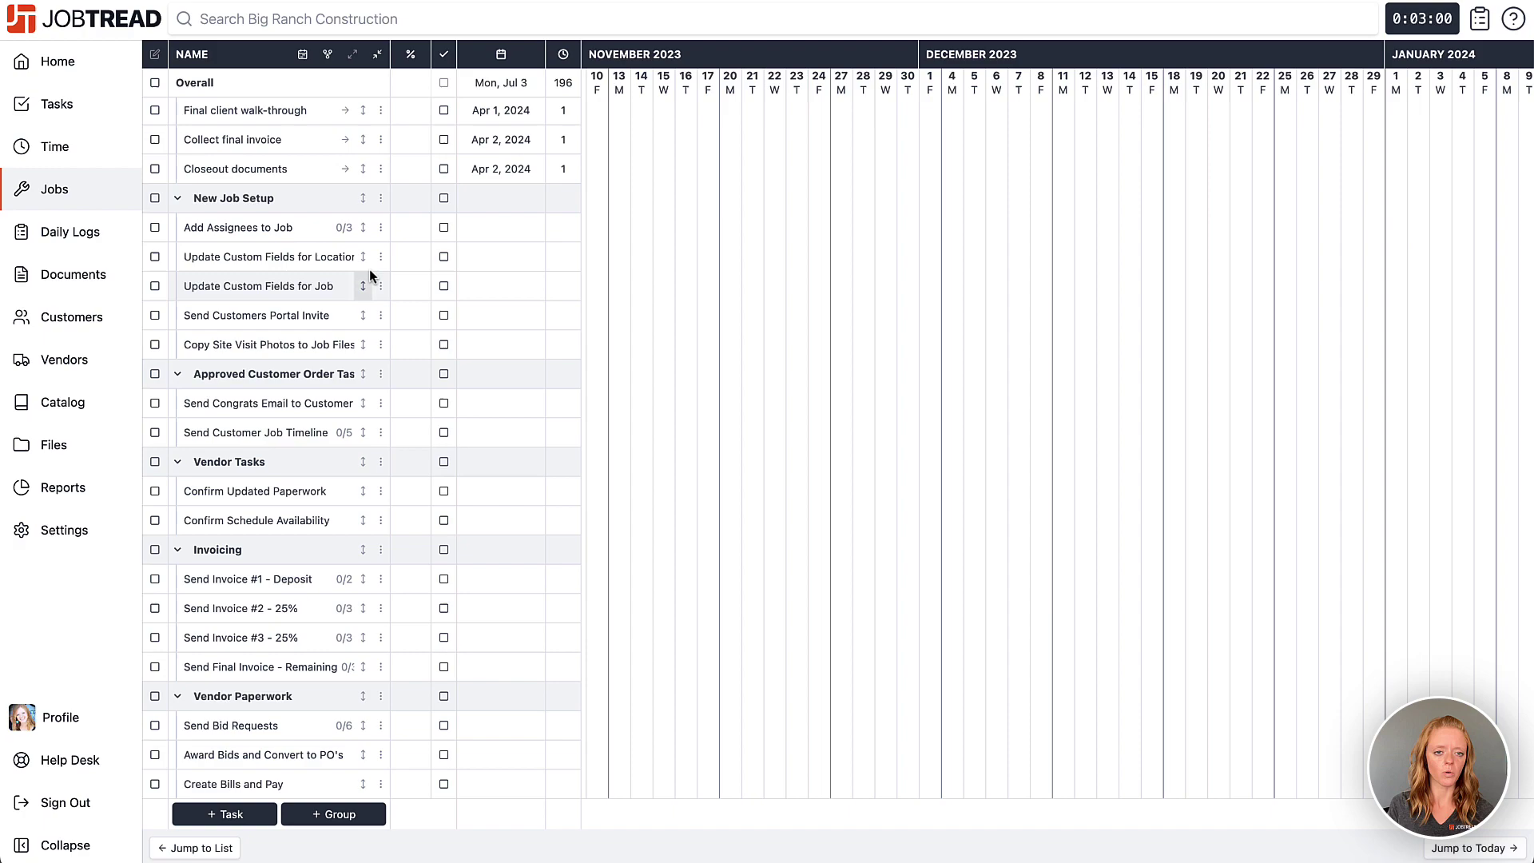
scroll(755, 180, up, 10)
scroll(755, 189, up, 15)
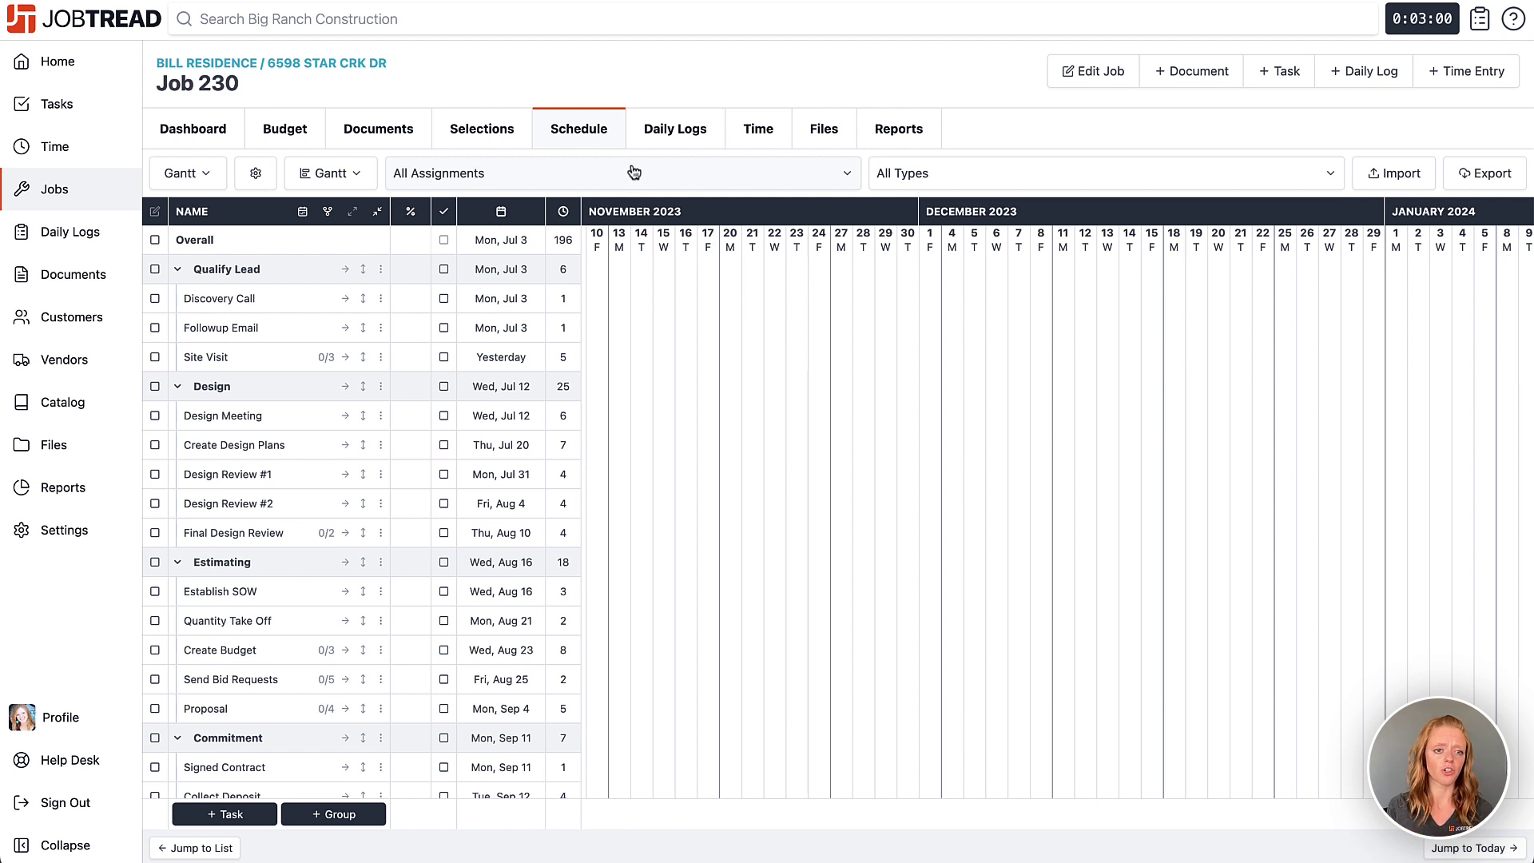
- Switch Job 230's schedule to the Sales Schedule view
click(216, 185)
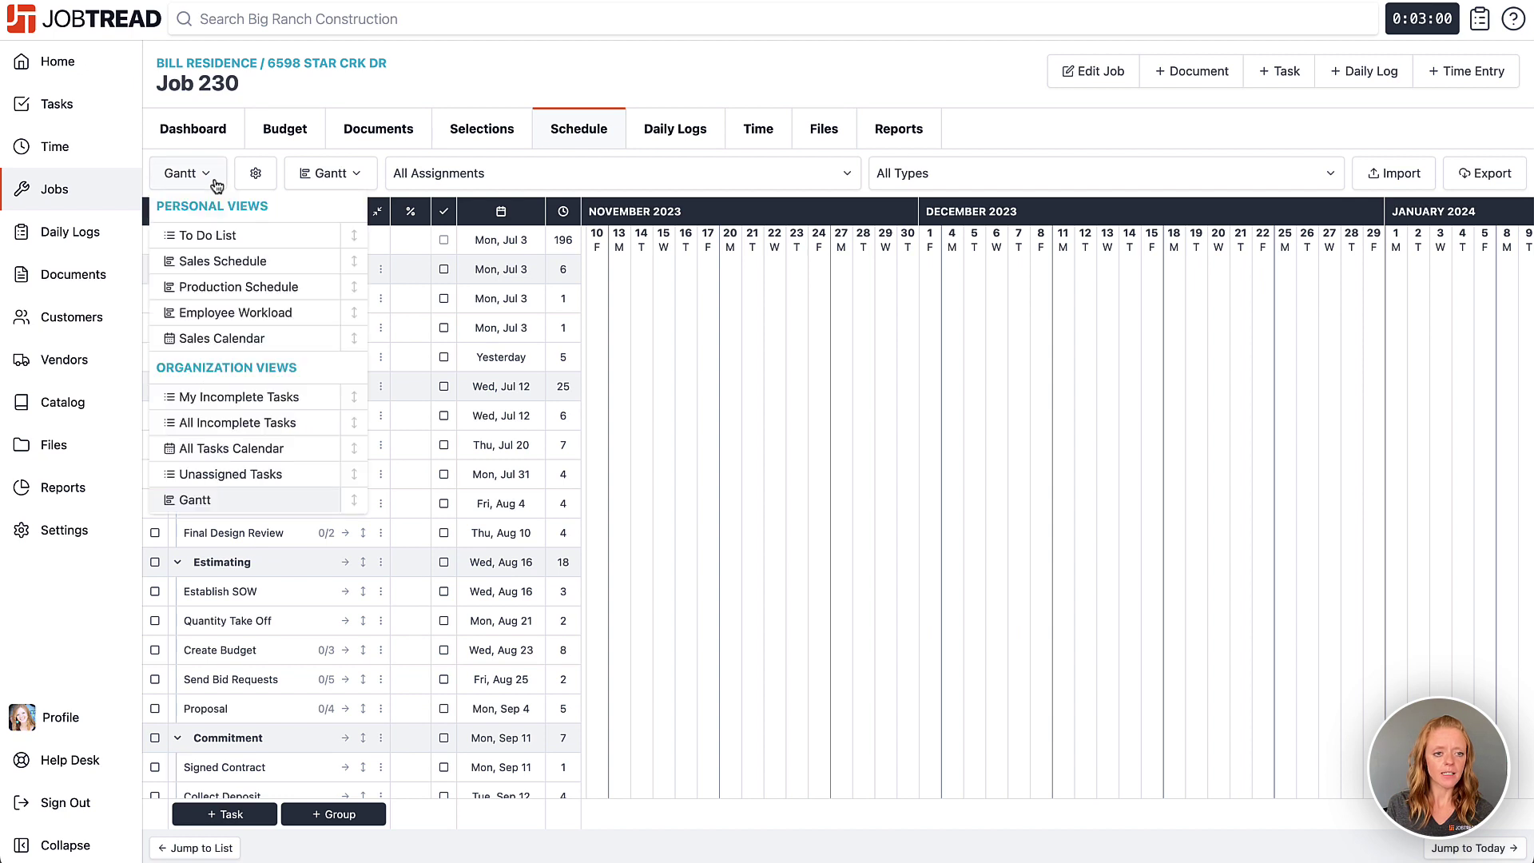
click(272, 269)
scroll(787, 375, left, 10)
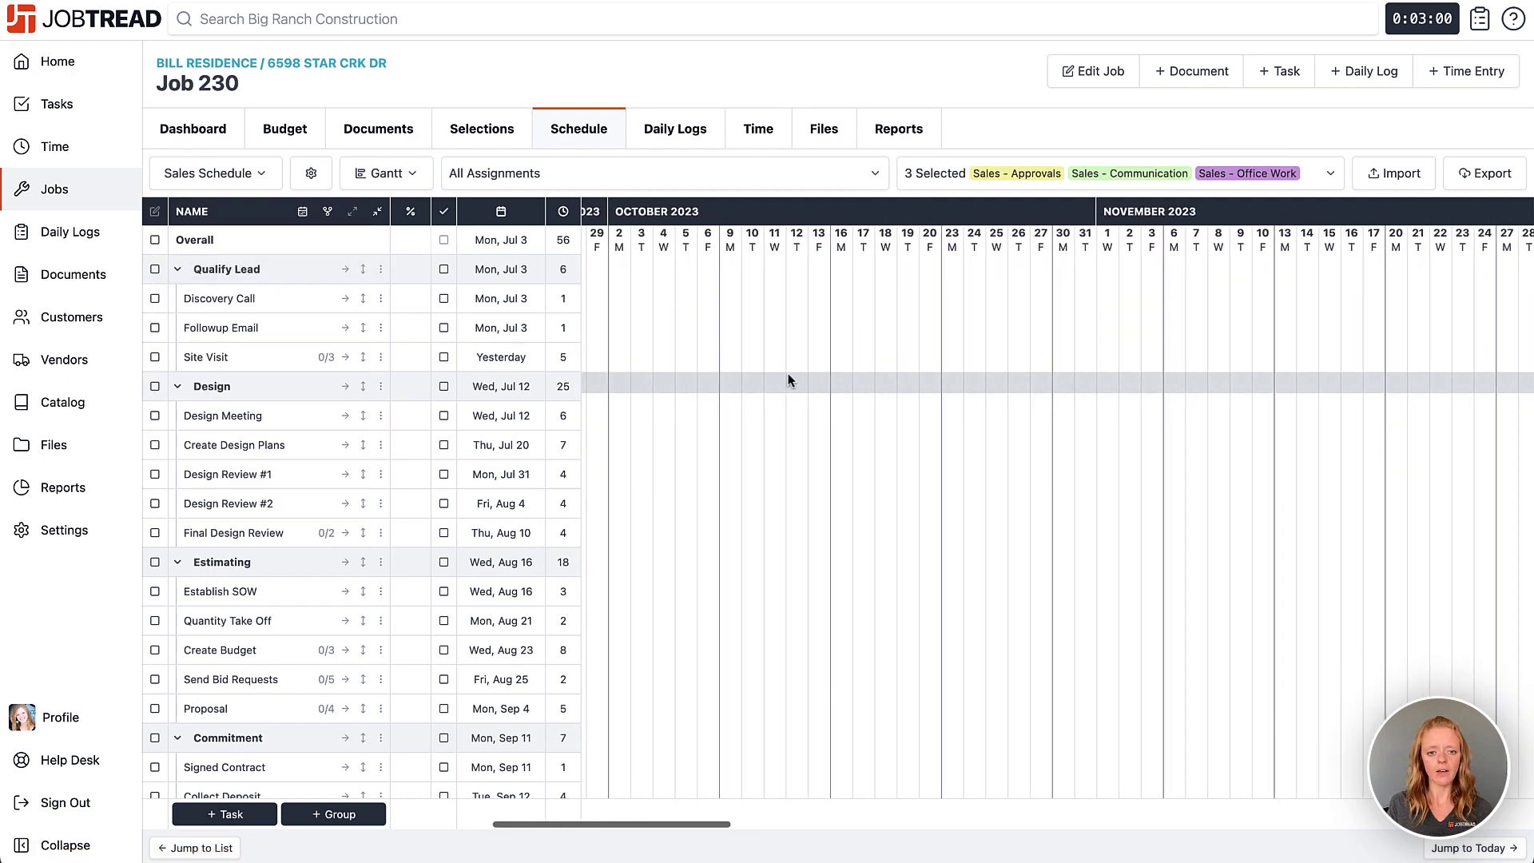
scroll(788, 380, left, 15)
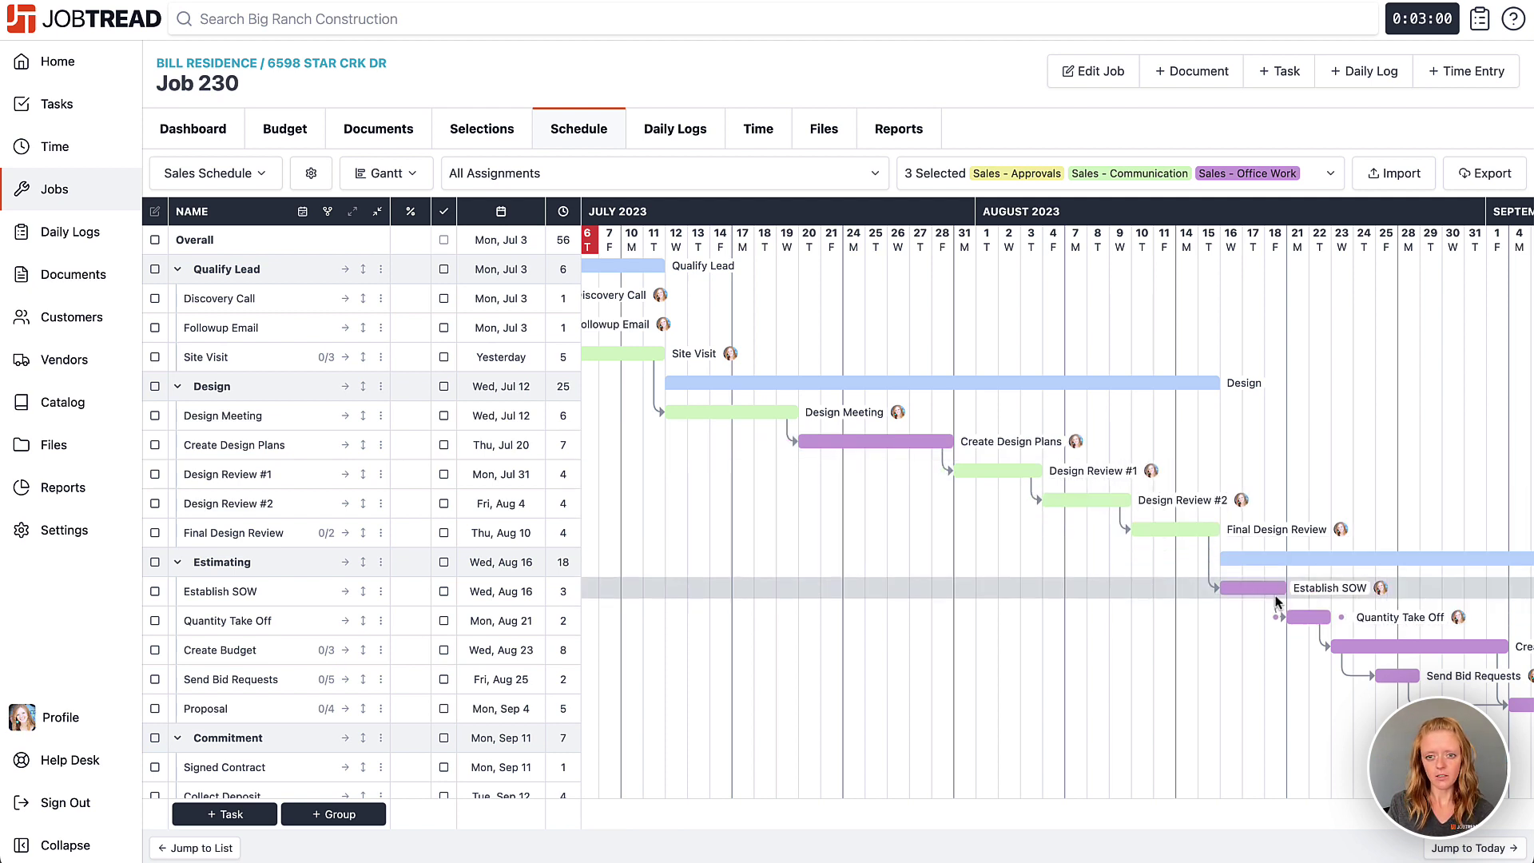
- Review the view's task types: Sales - Approvals, Communication and Office Work
click(311, 174)
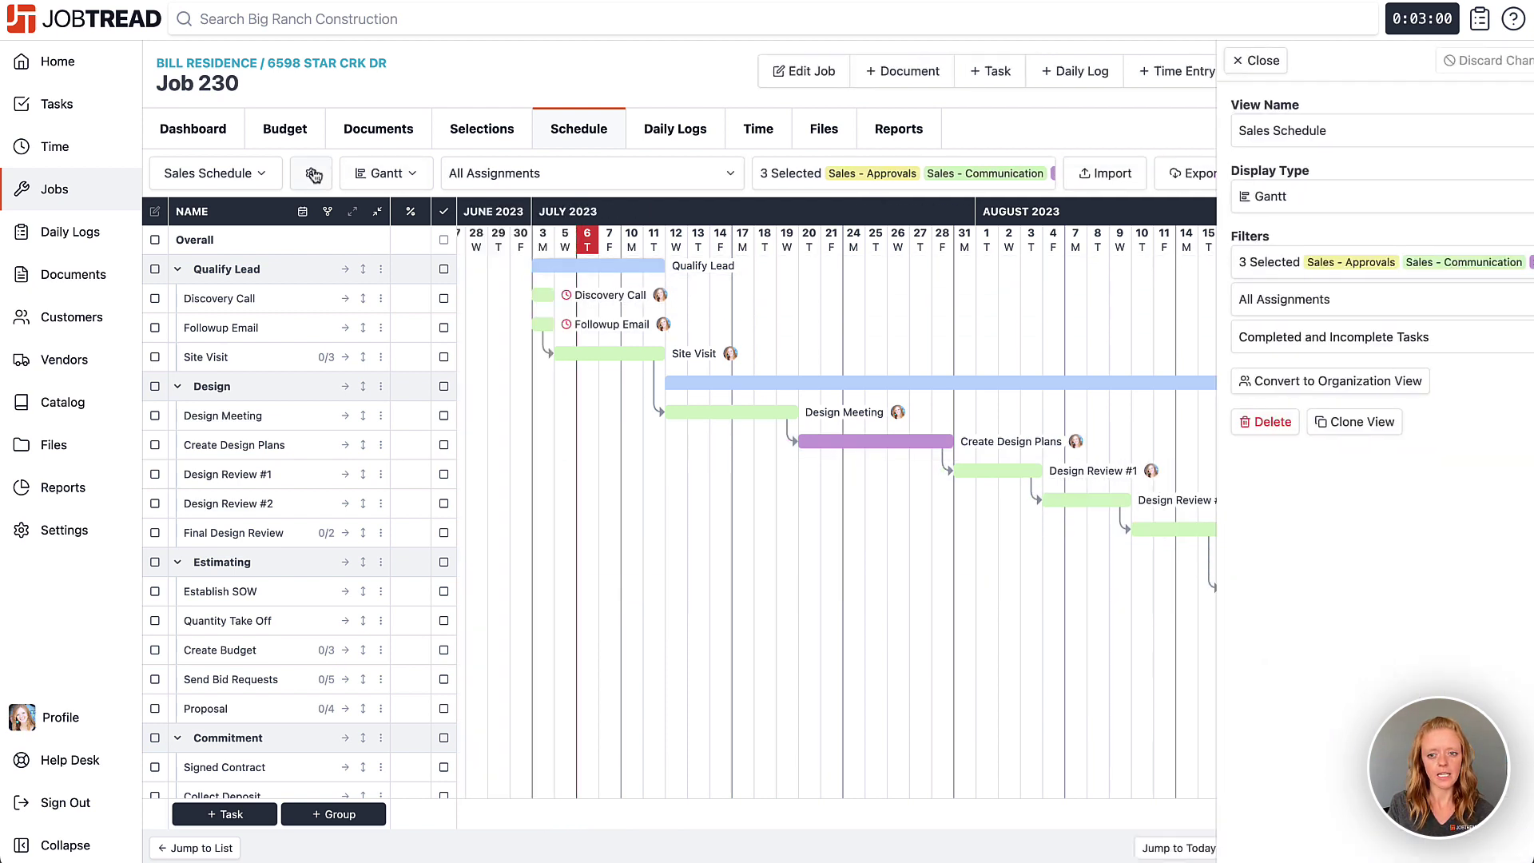
click(1256, 270)
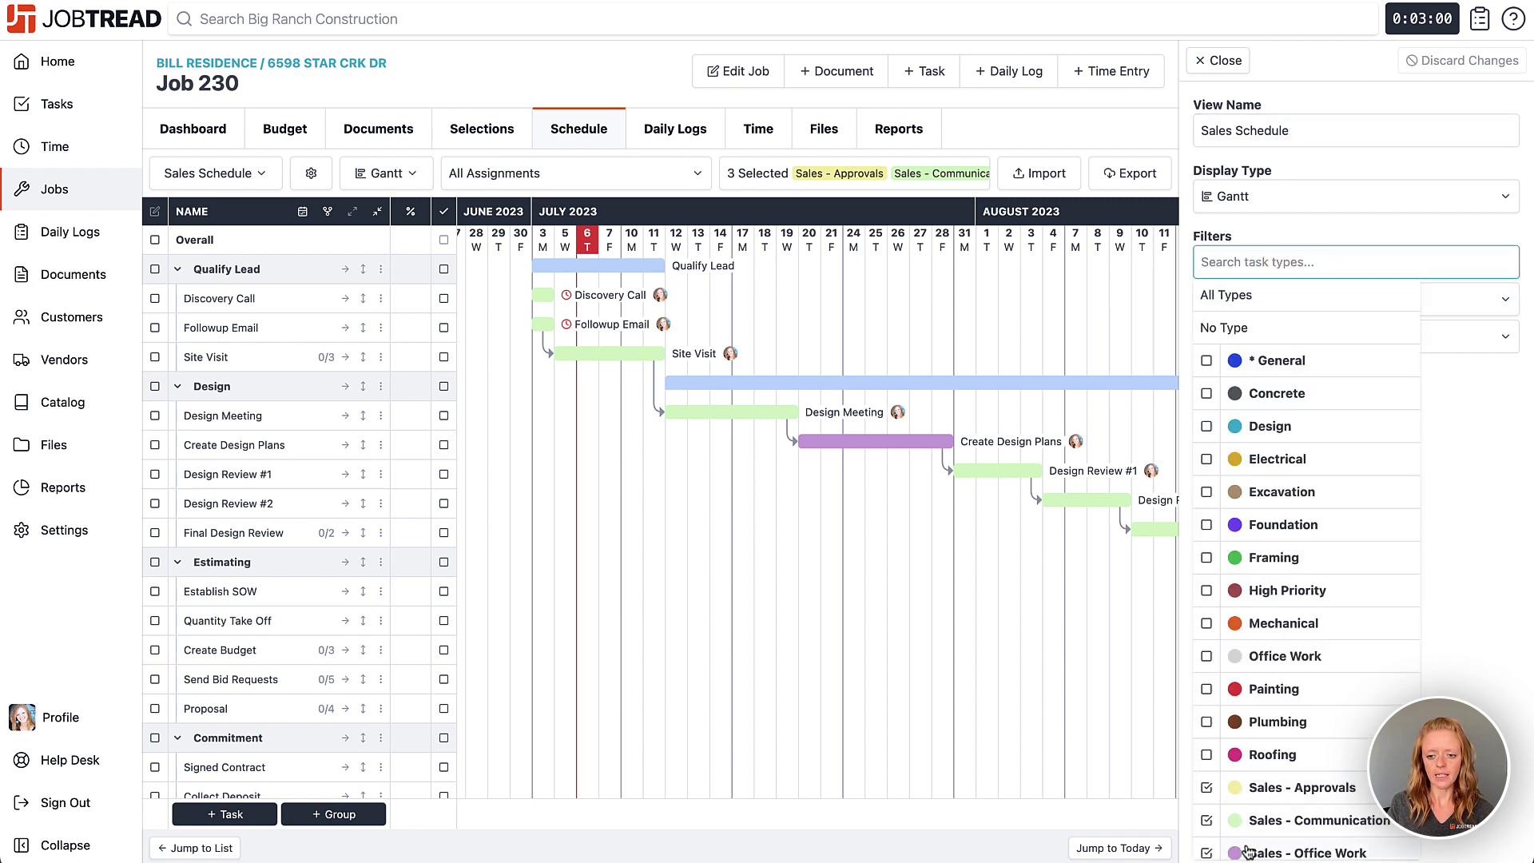
scroll(1241, 830, down, 1)
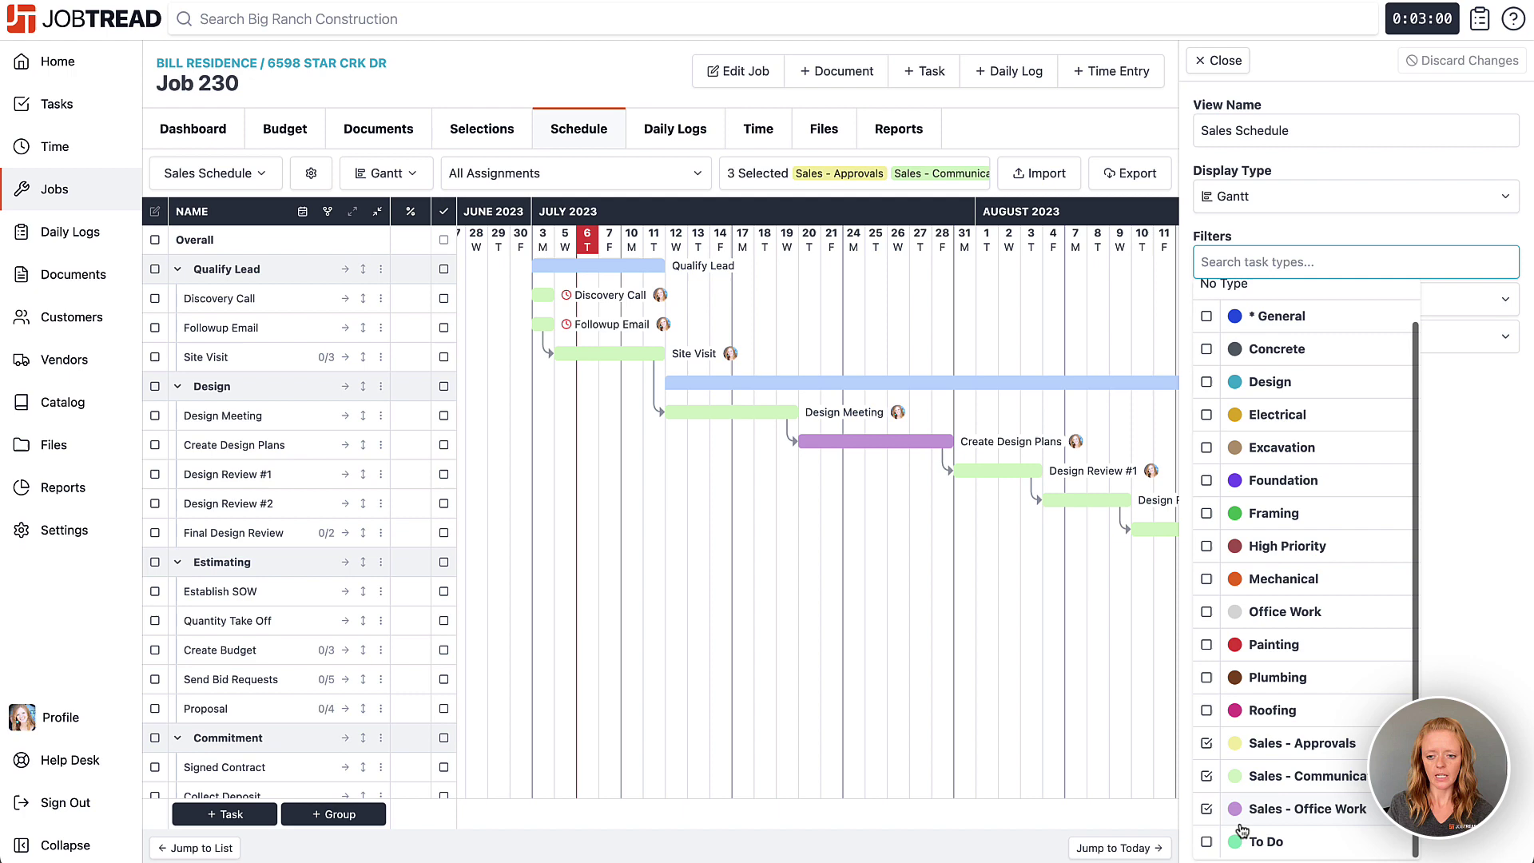
click(1355, 170)
click(1219, 60)
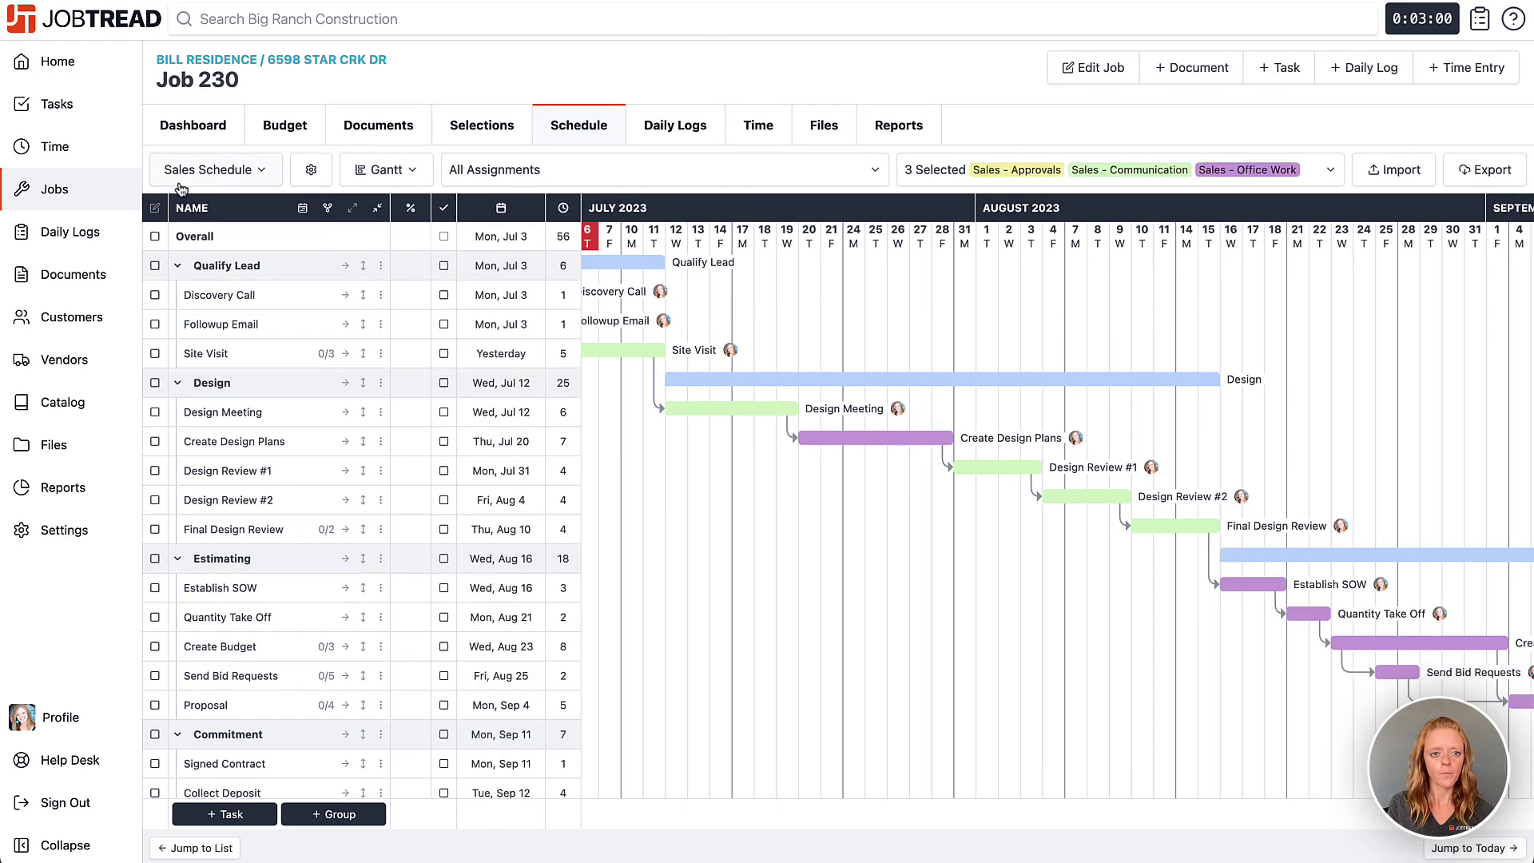
click(261, 169)
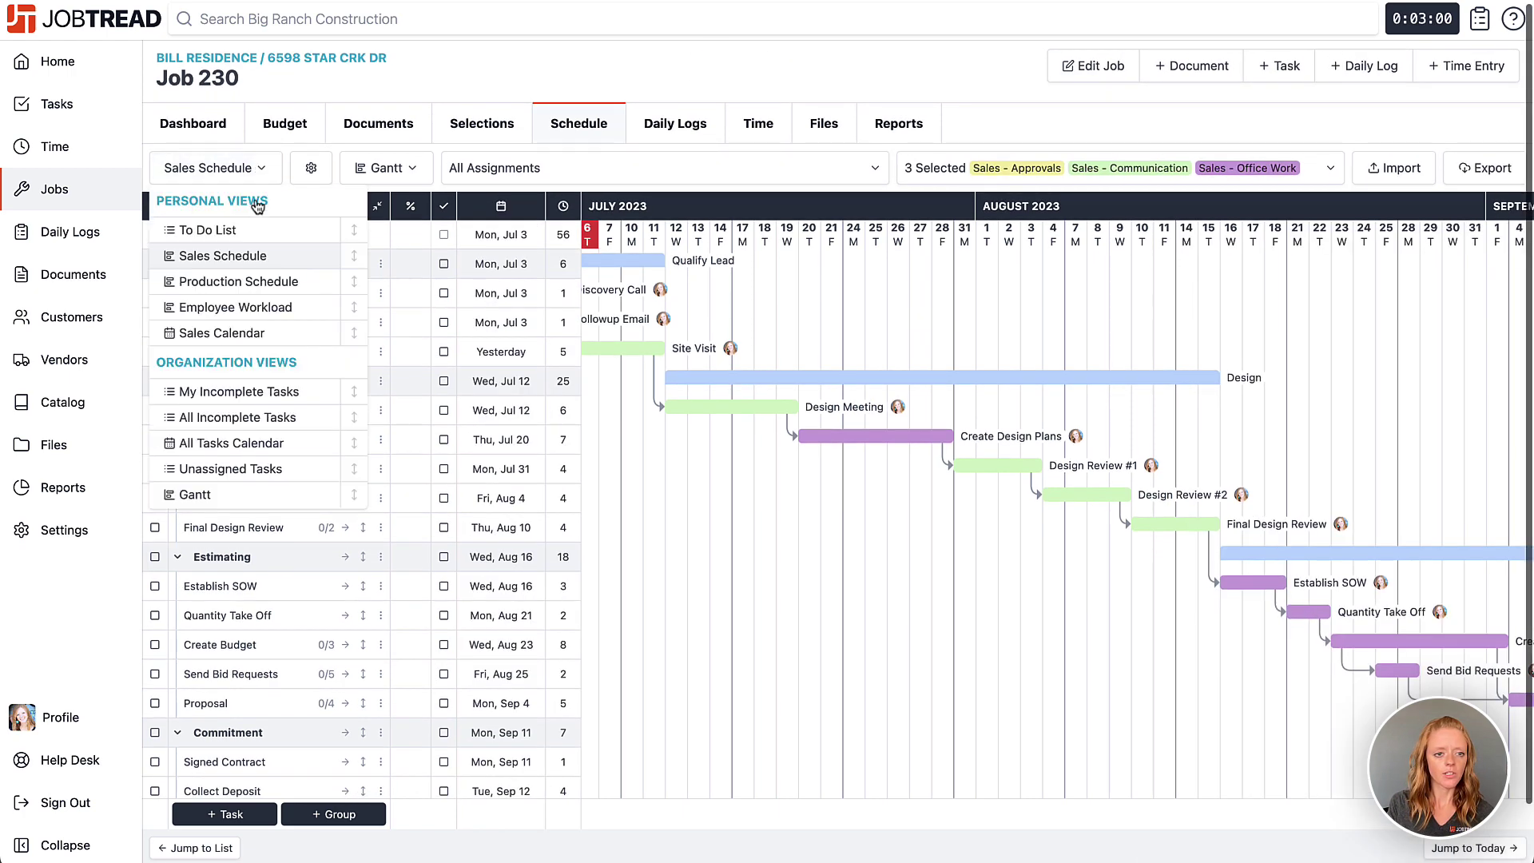
- Switch to the Production Schedule view and review its 13 selected task types
click(237, 284)
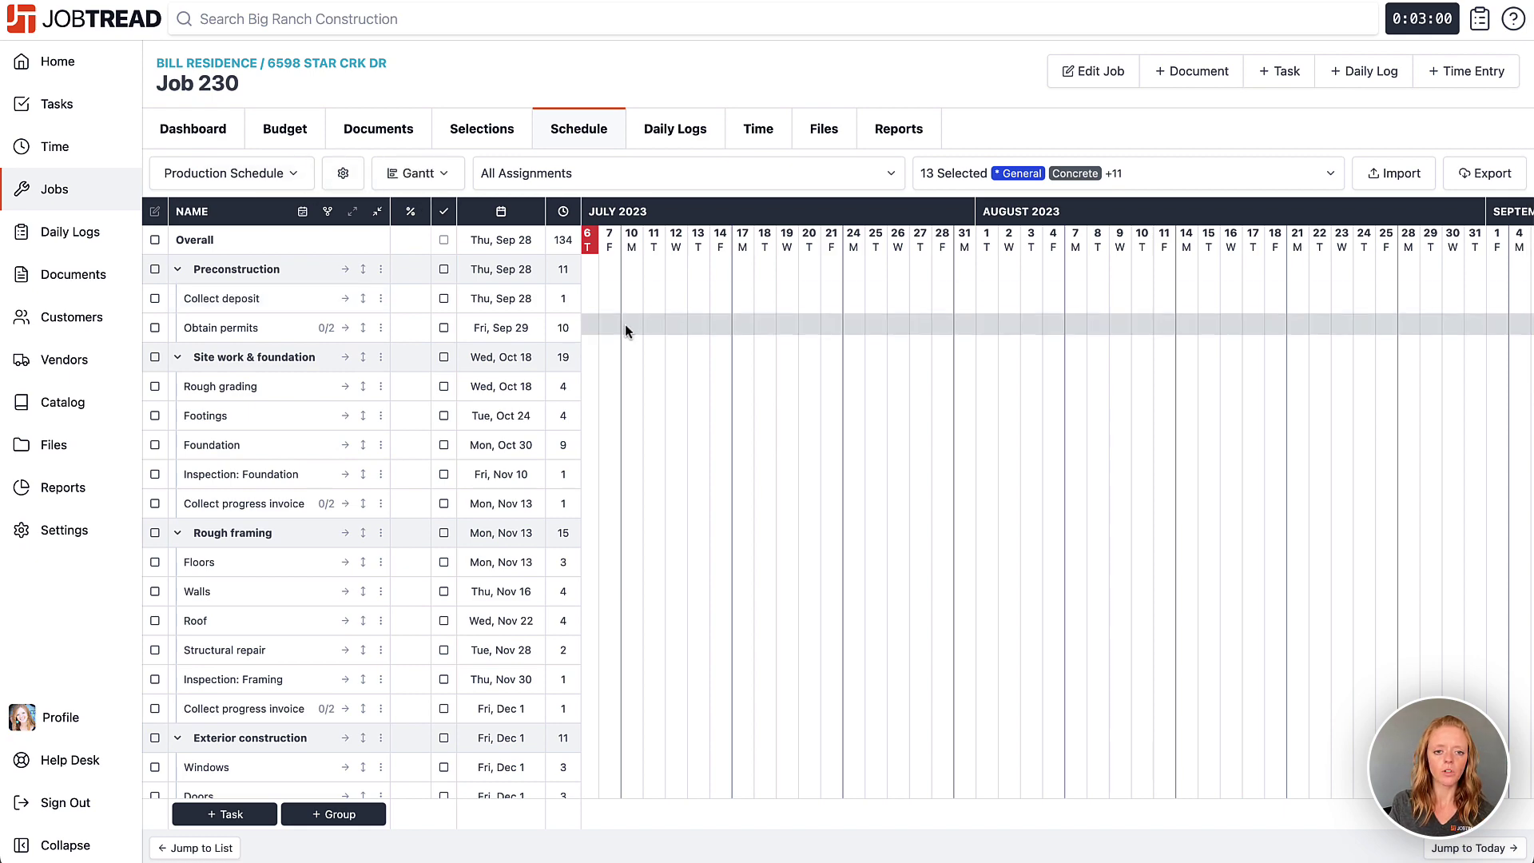
scroll(678, 435, right, 20)
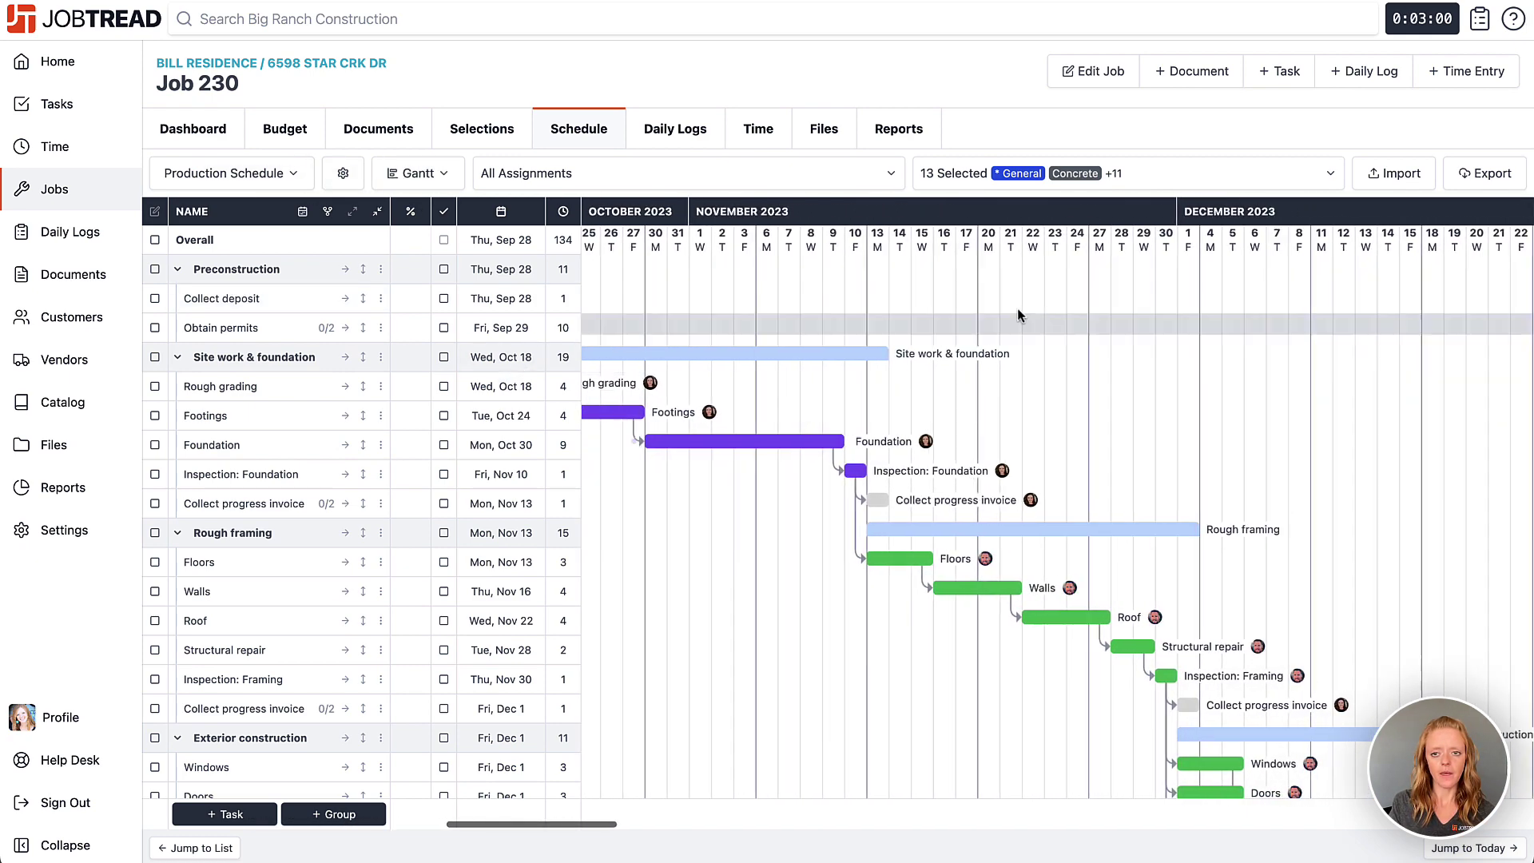
click(1320, 181)
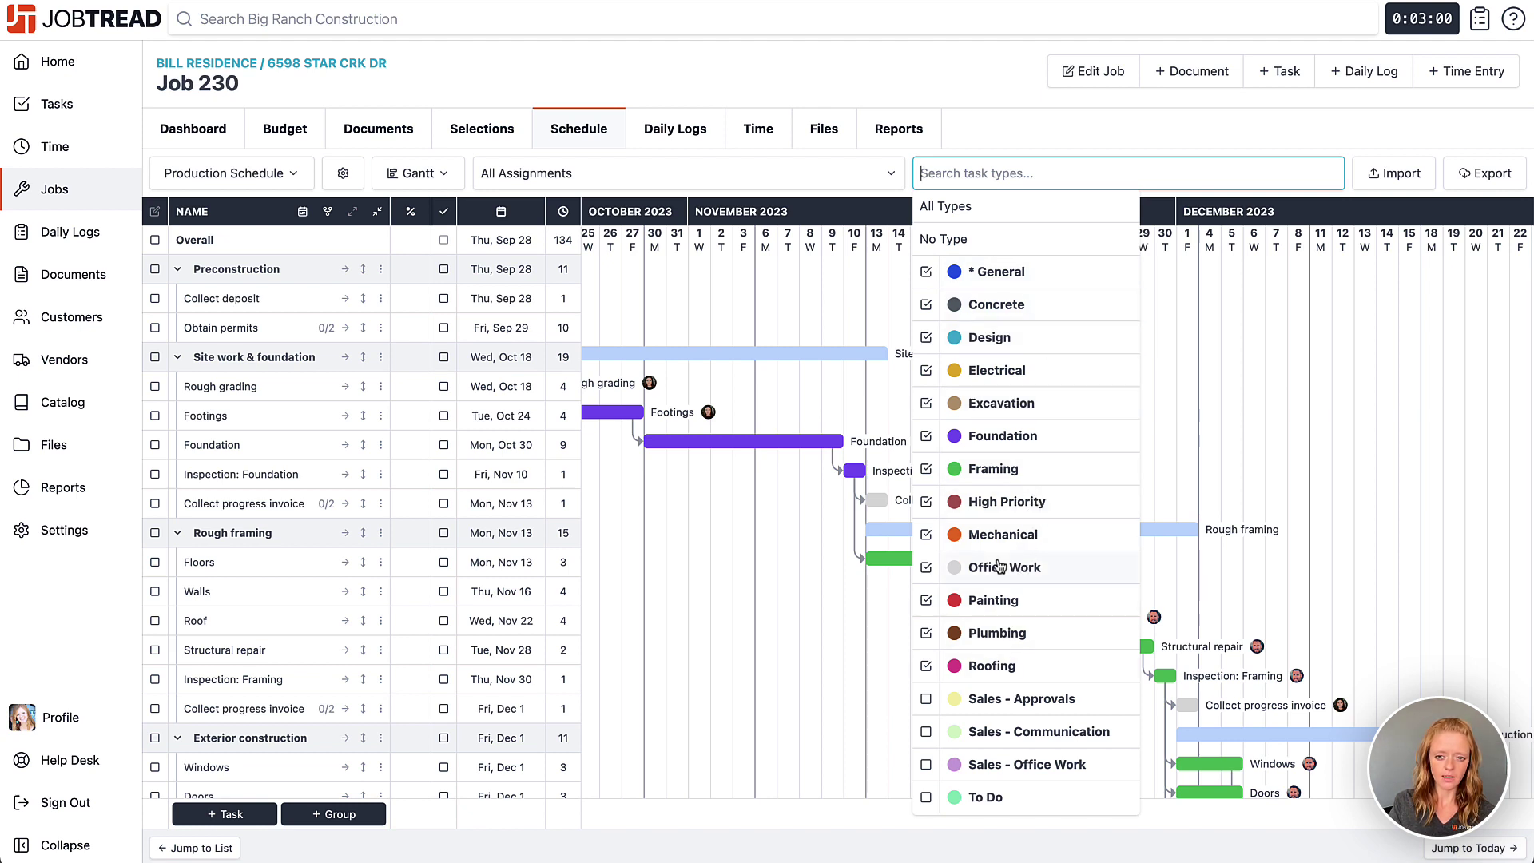
click(966, 75)
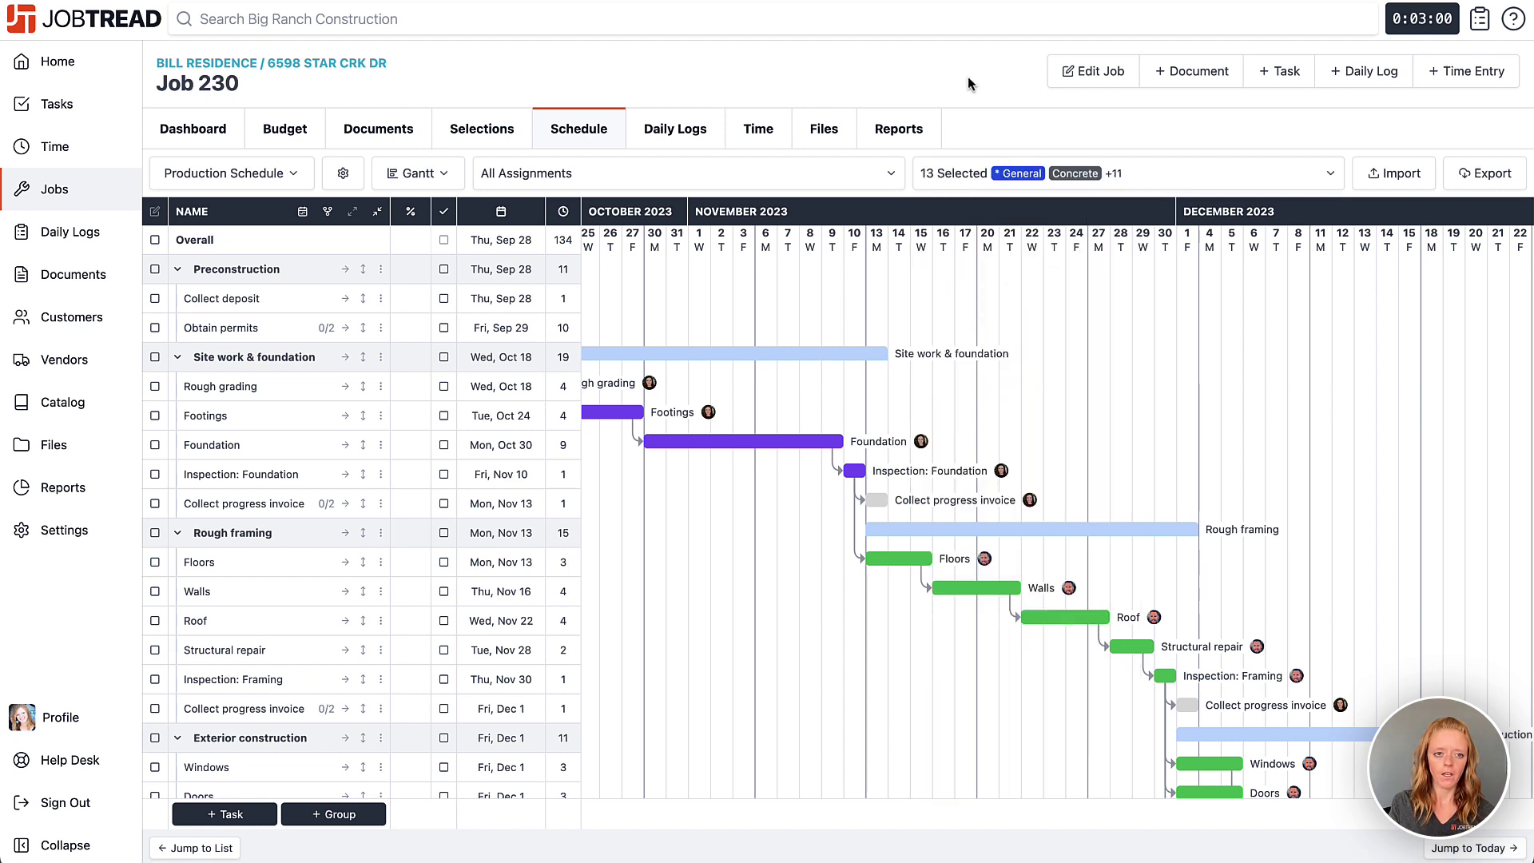
- Switch to the To Do List view and confirm only the To Do type is included
click(257, 187)
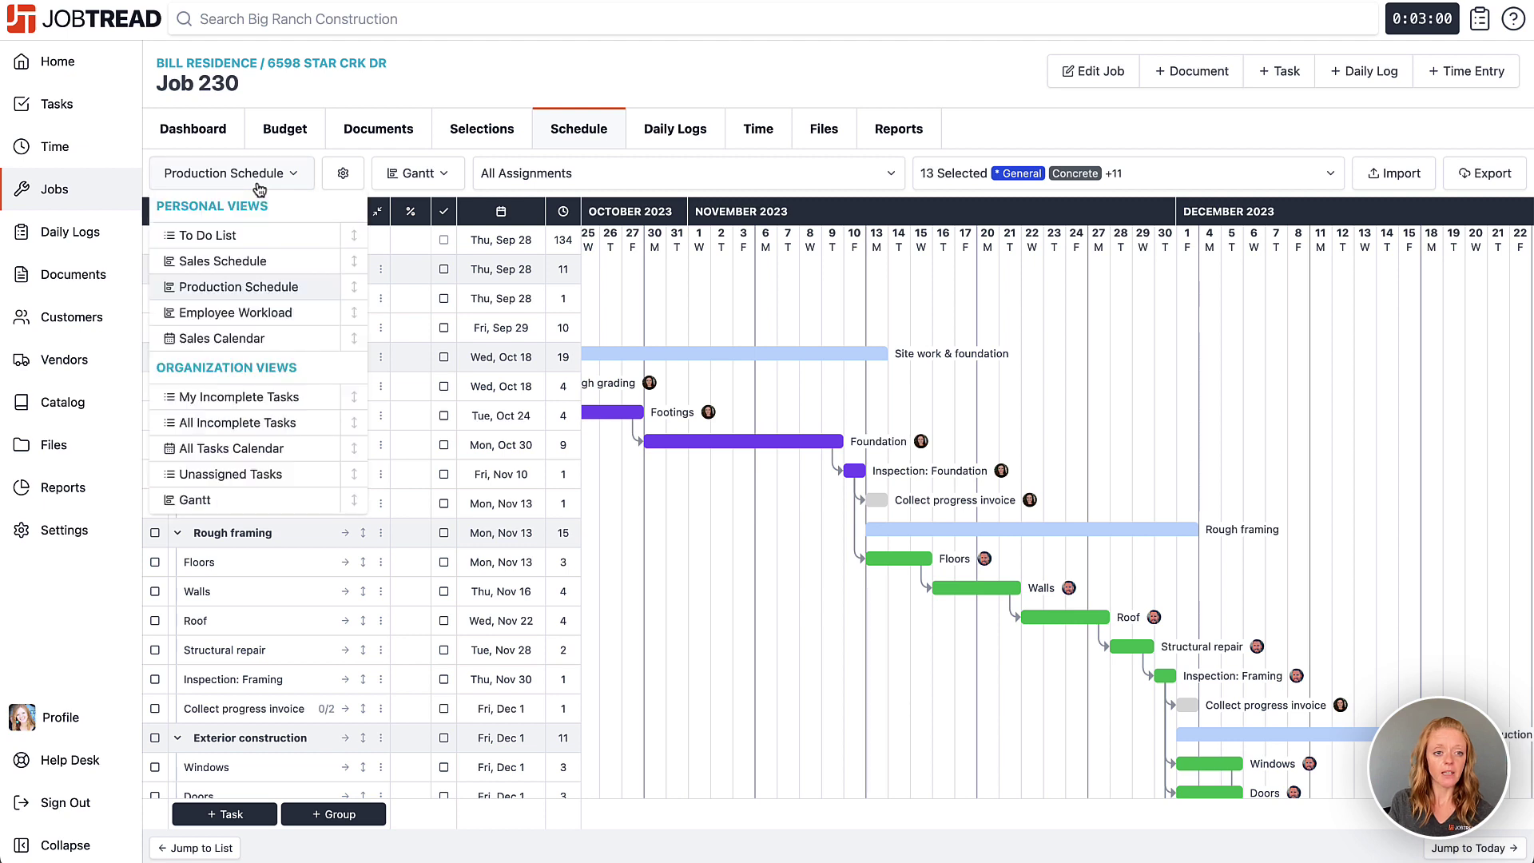
click(254, 241)
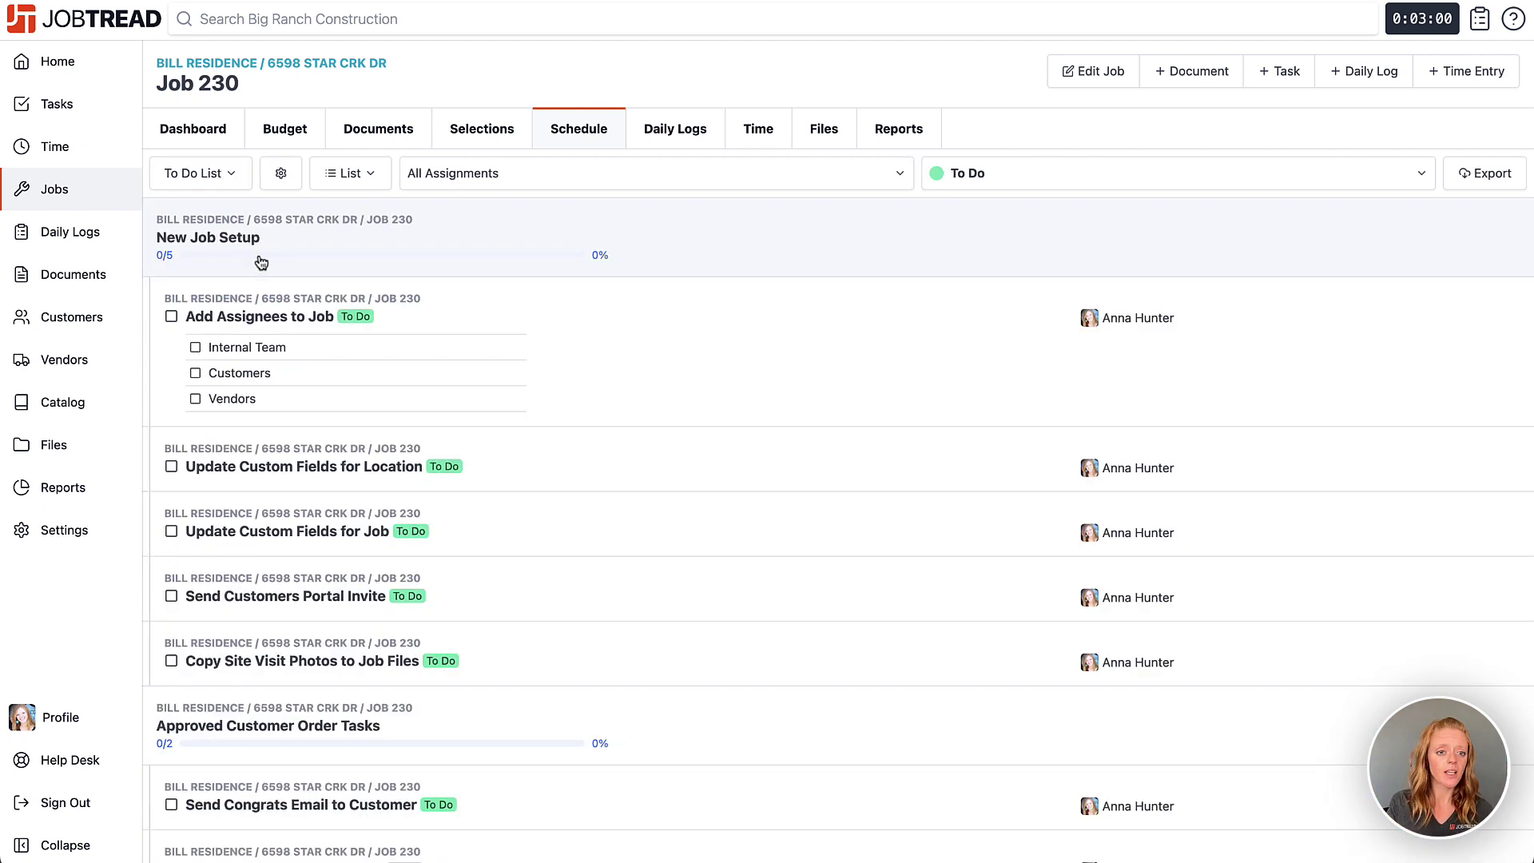
scroll(684, 304, down, 3)
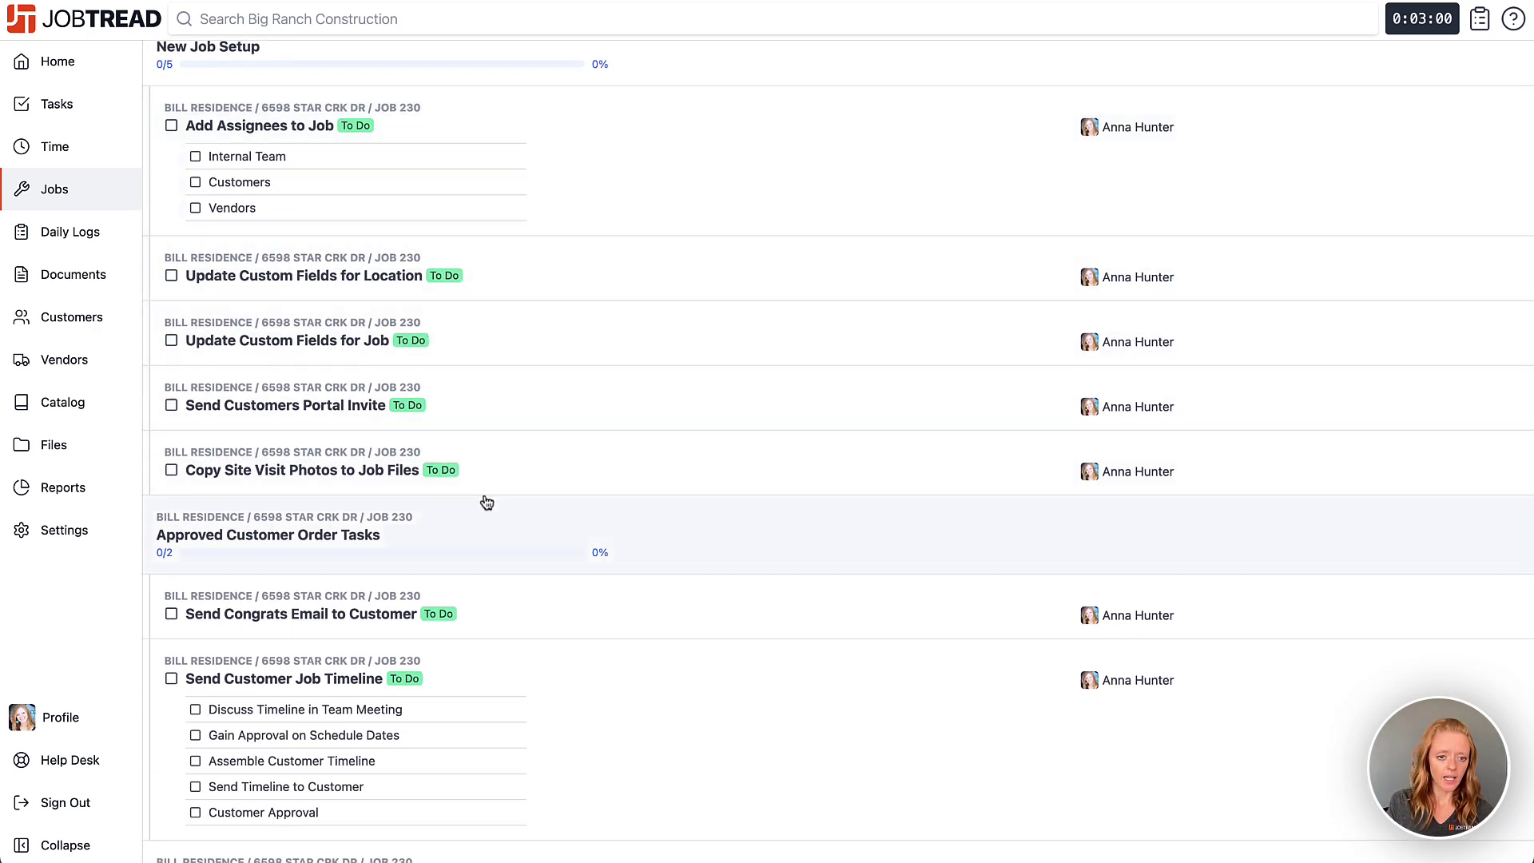
scroll(486, 499, up, 5)
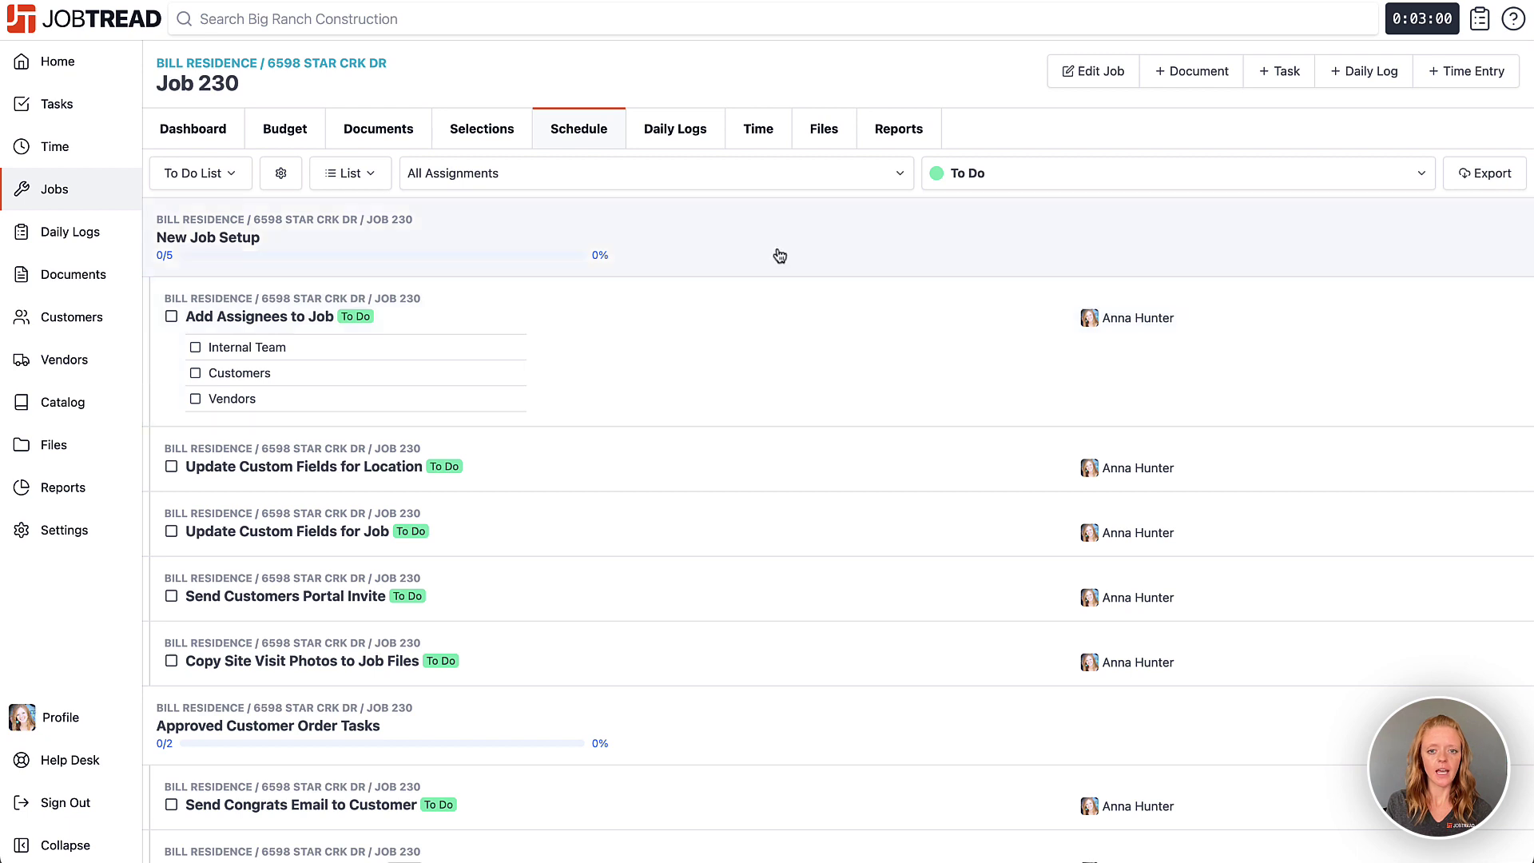
click(1108, 175)
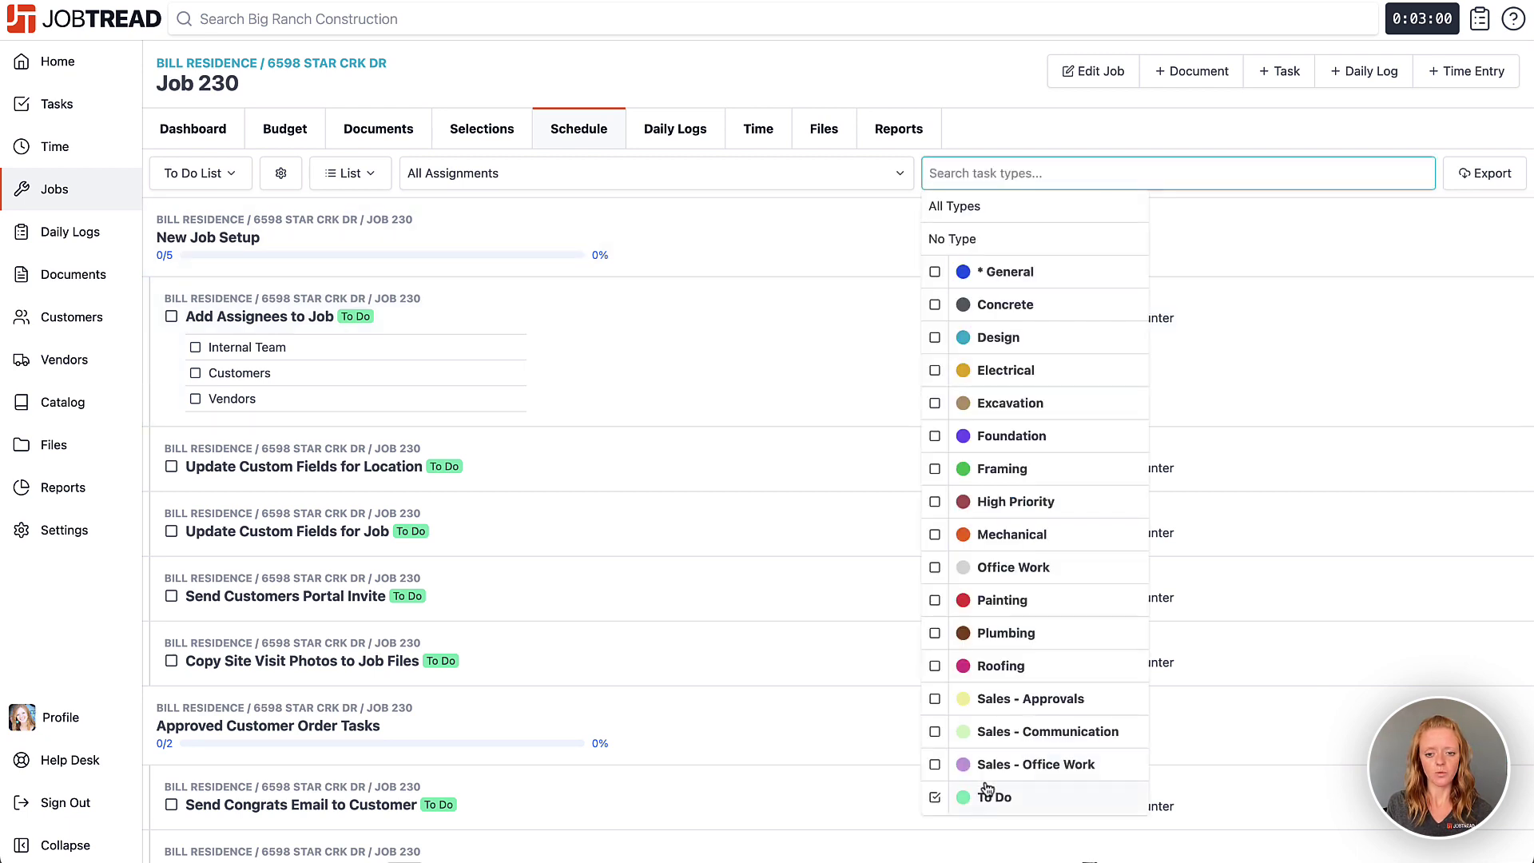
click(939, 93)
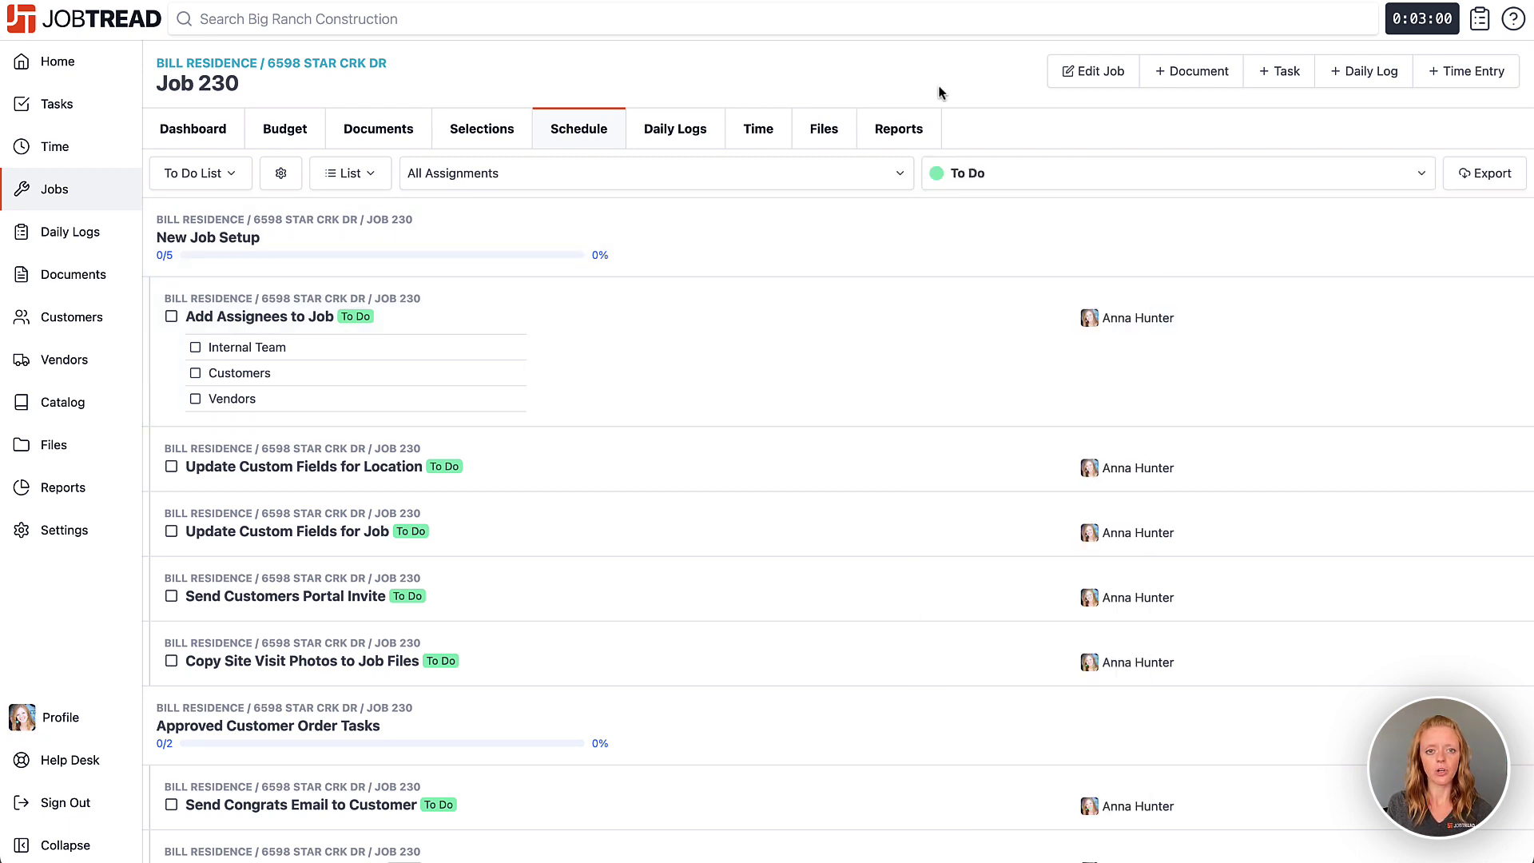
- Return to the Production Schedule view and open its settings showing 13 task-type filters
click(234, 180)
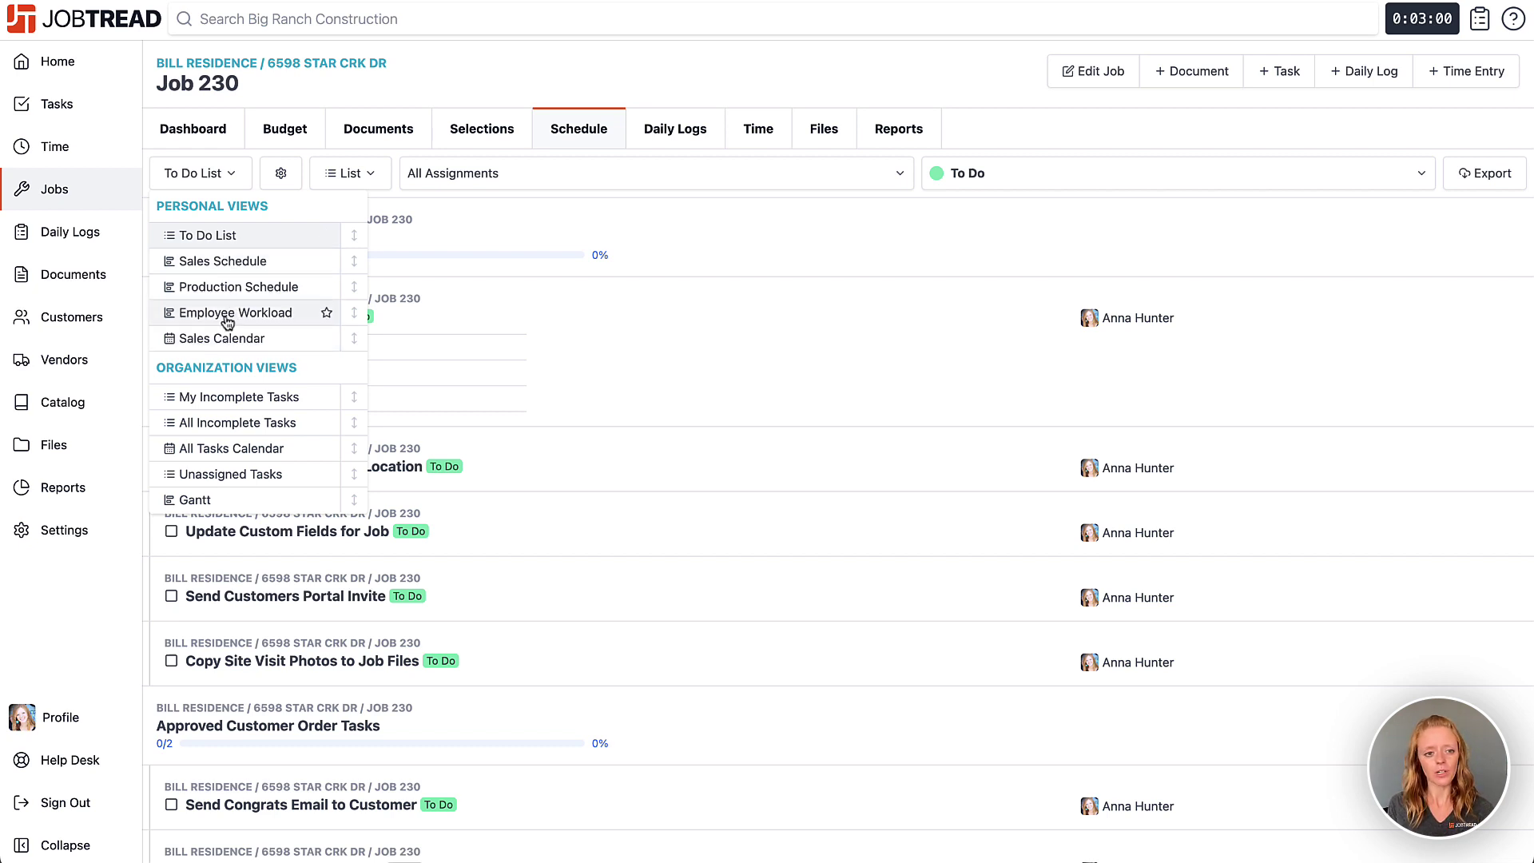
click(227, 288)
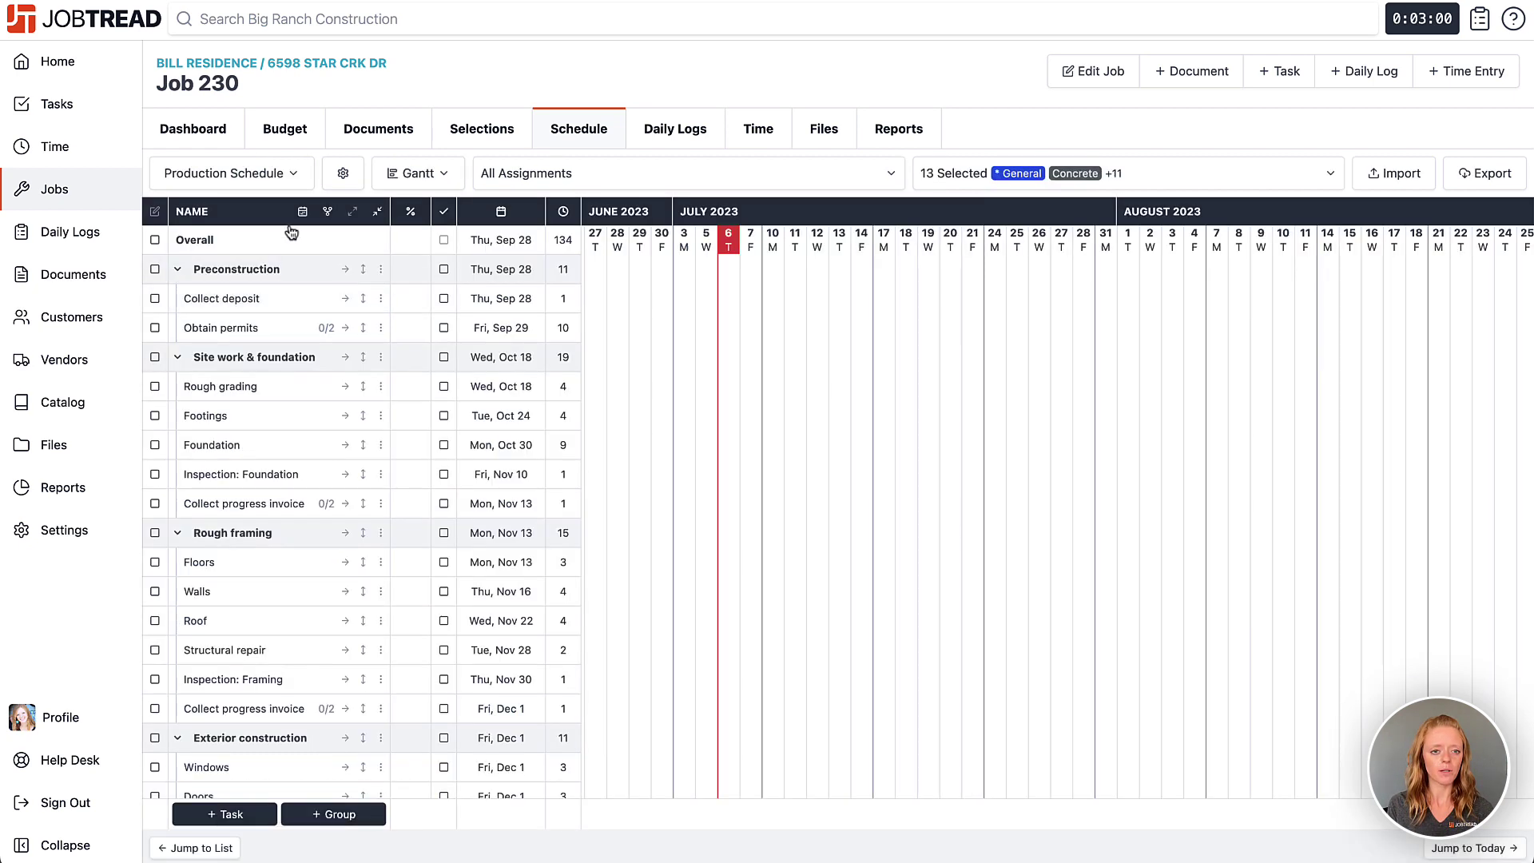
click(344, 174)
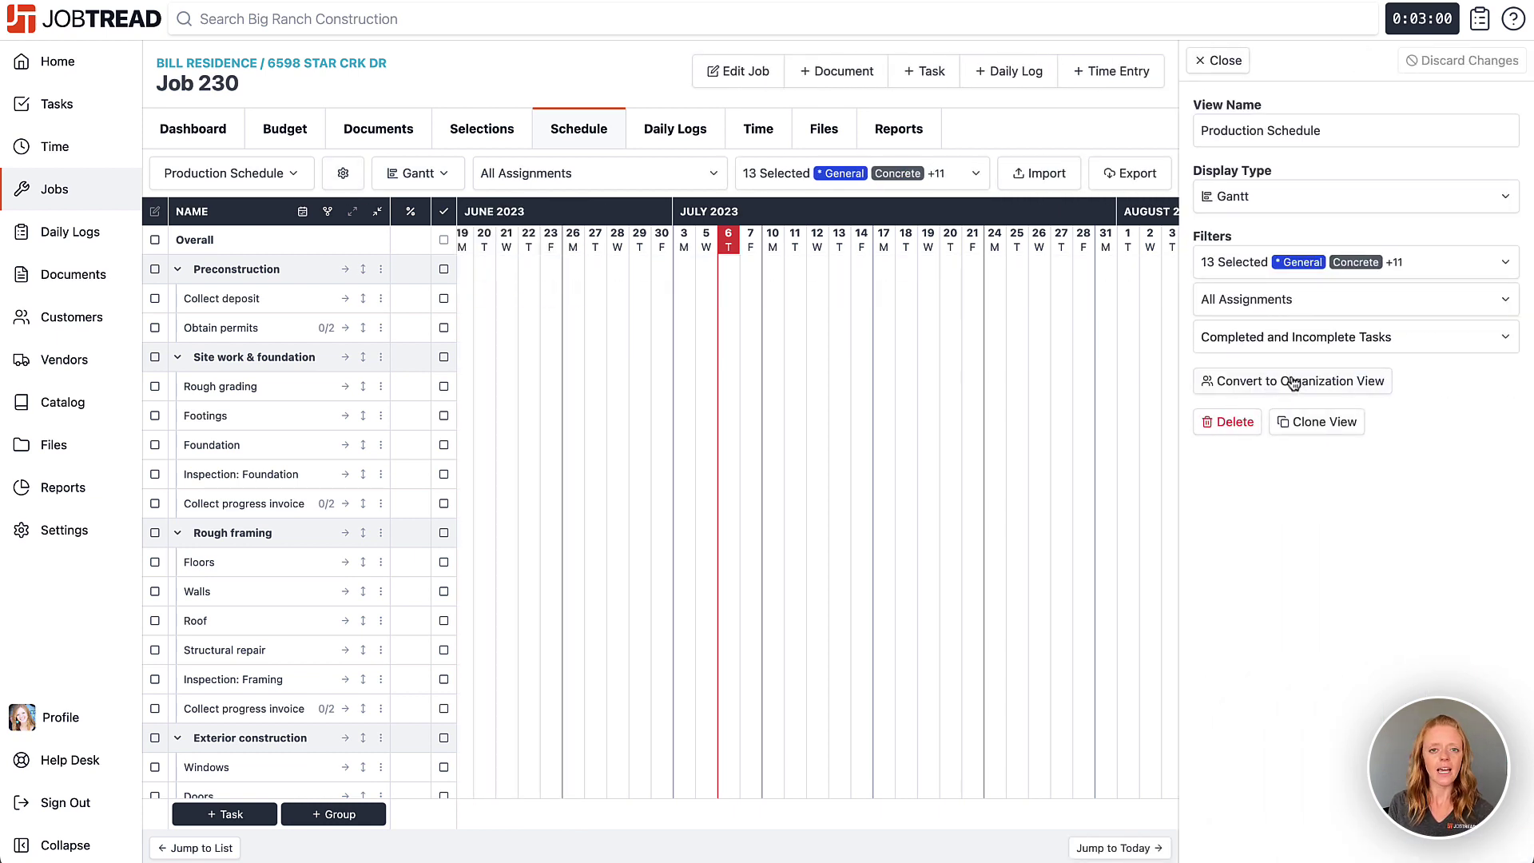
scroll(900, 551, right, 10)
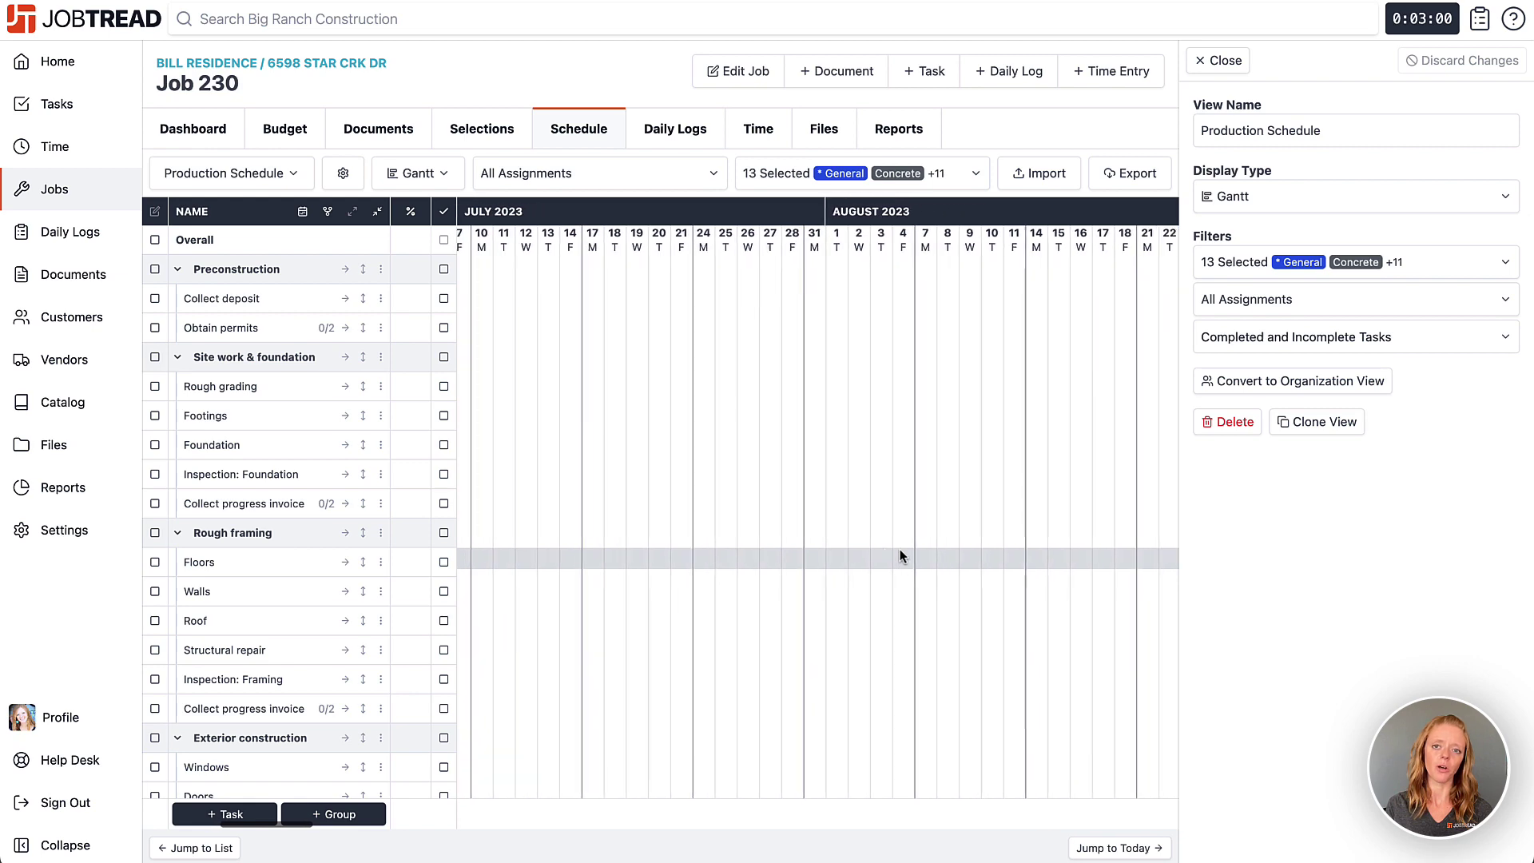
scroll(899, 555, right, 20)
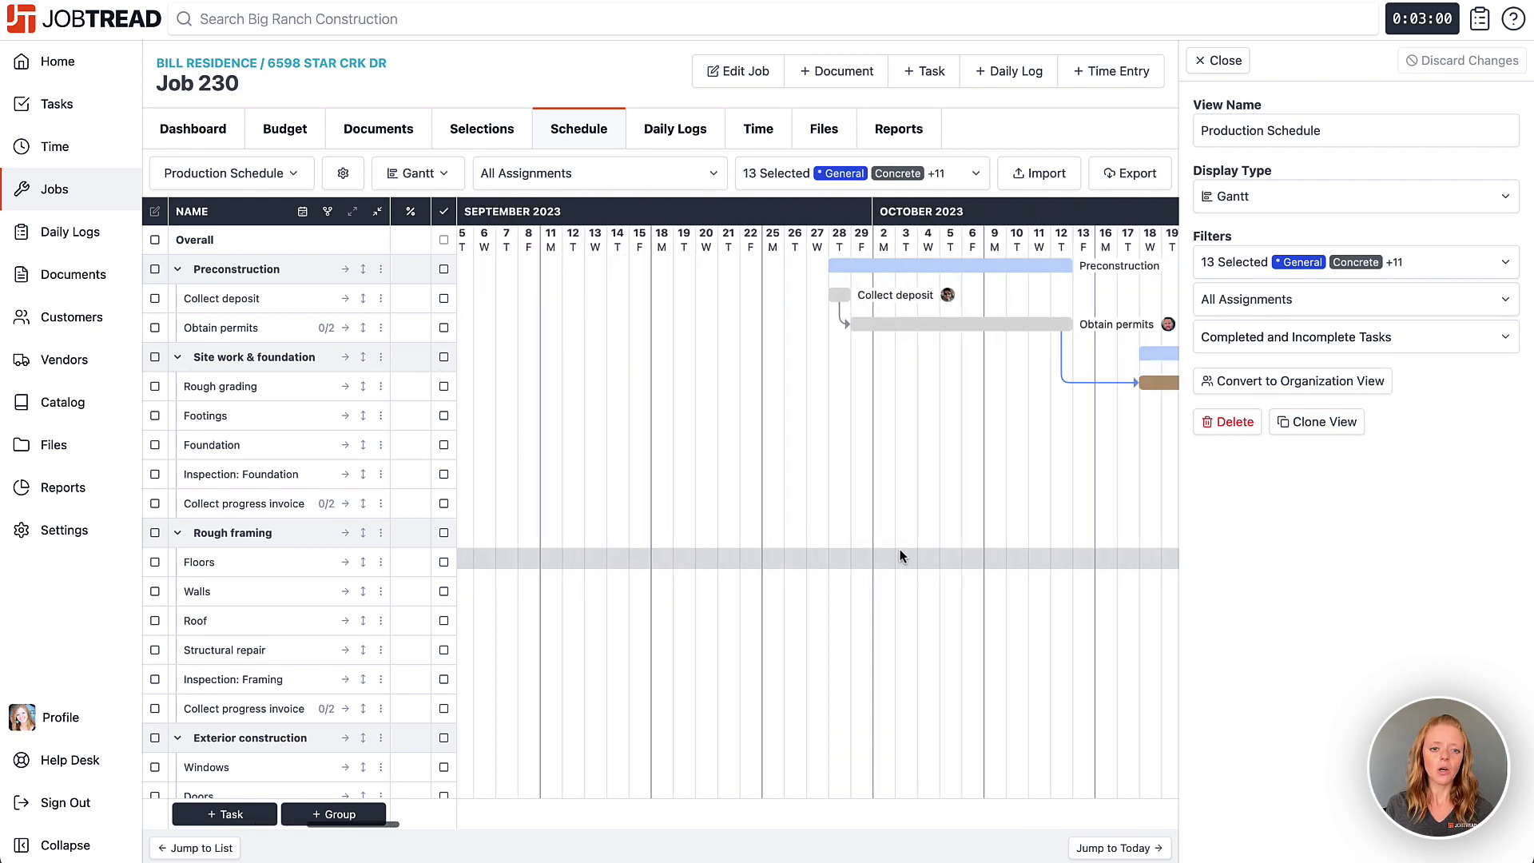
scroll(899, 556, left, 2)
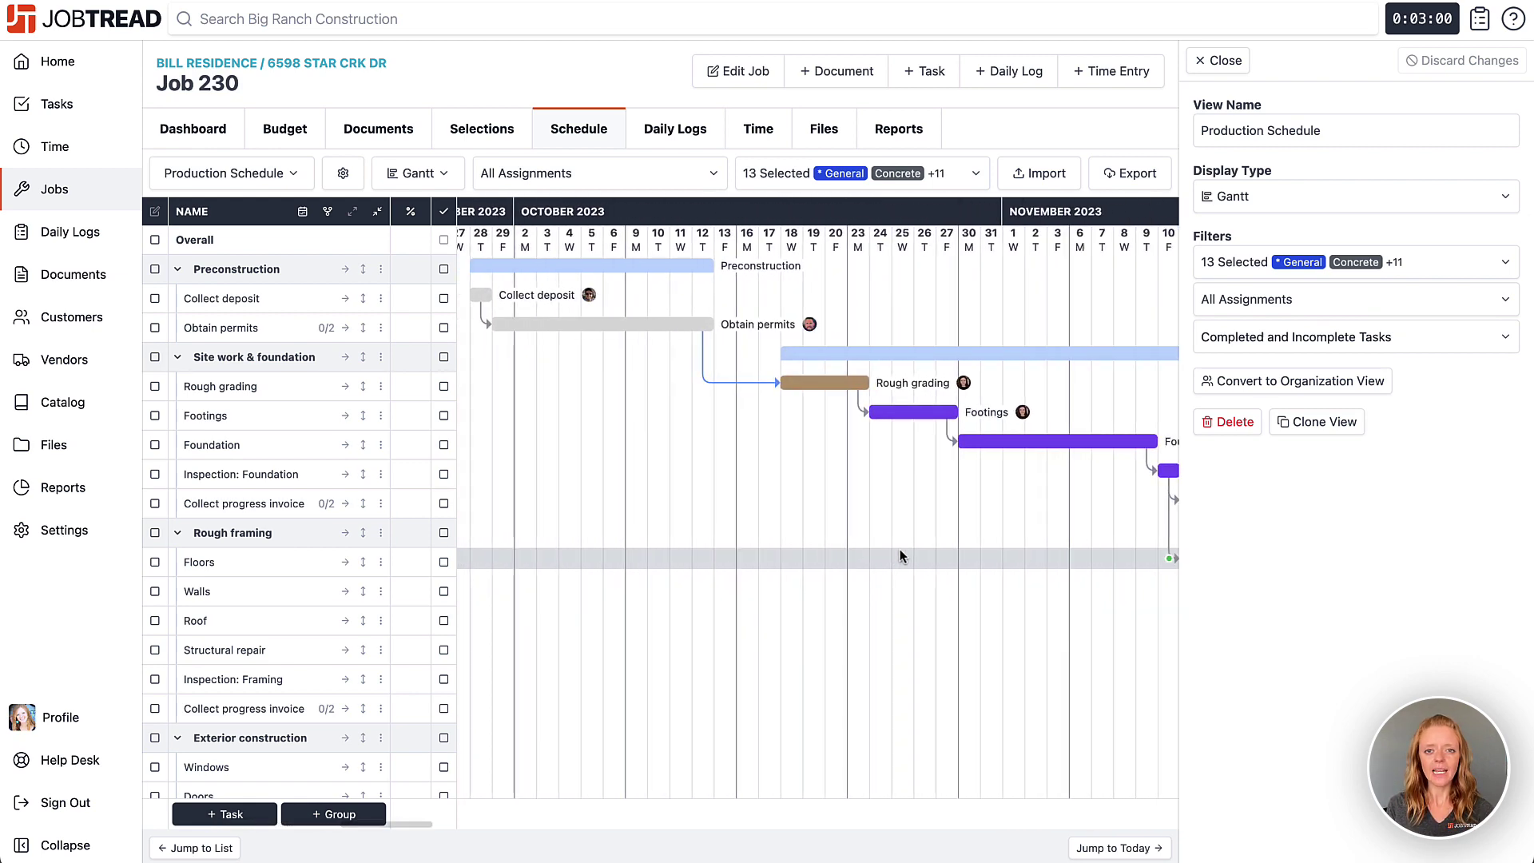